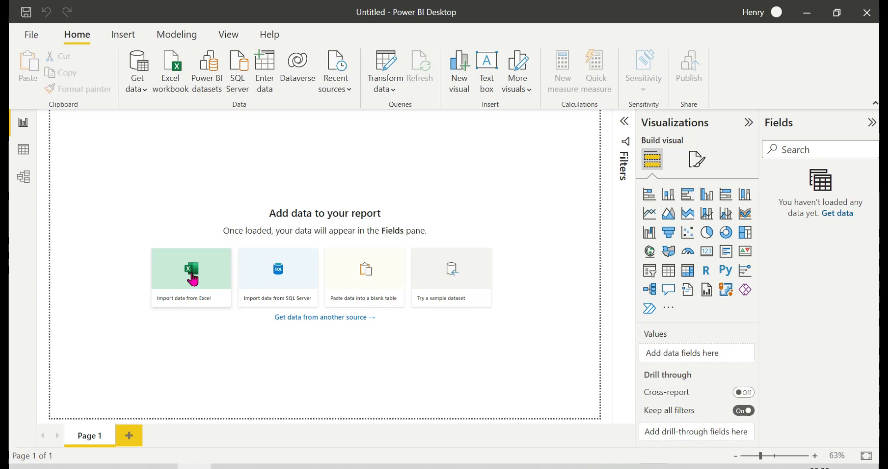
- Load Sheet1 from the Excel workbook Rankx.xlsx and check its rows in the data view before returning to the report
click(193, 278)
click(148, 140)
double_click(148, 139)
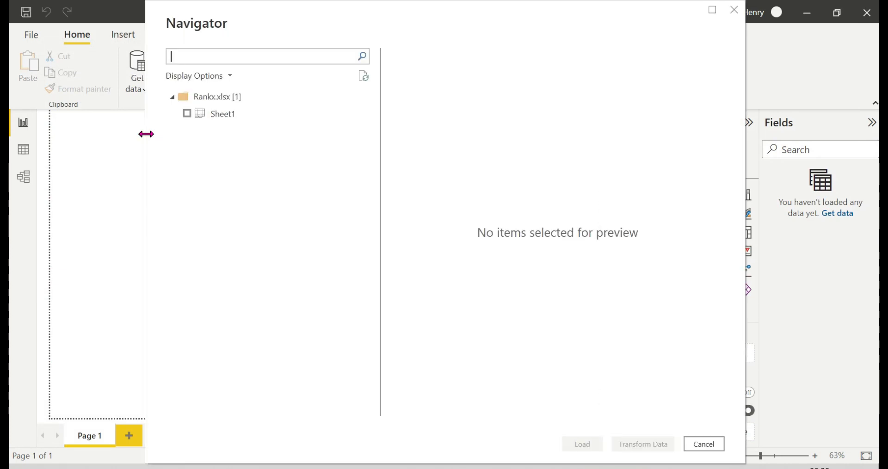
click(187, 115)
click(578, 445)
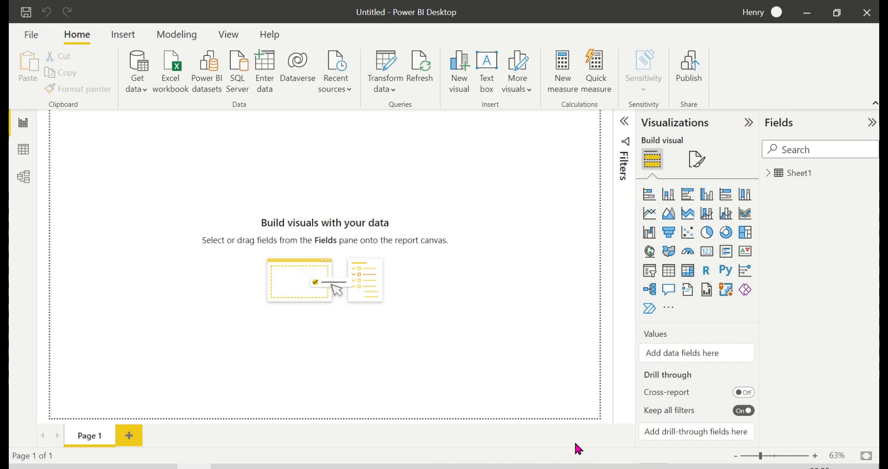
click(24, 153)
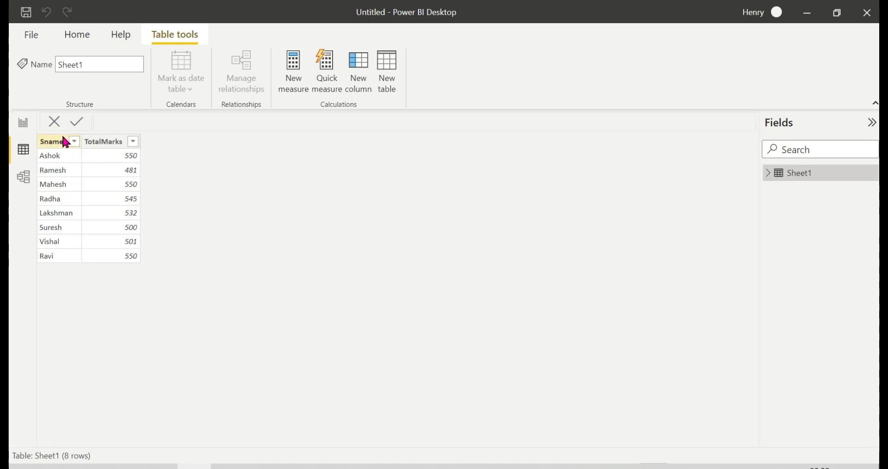
click(21, 122)
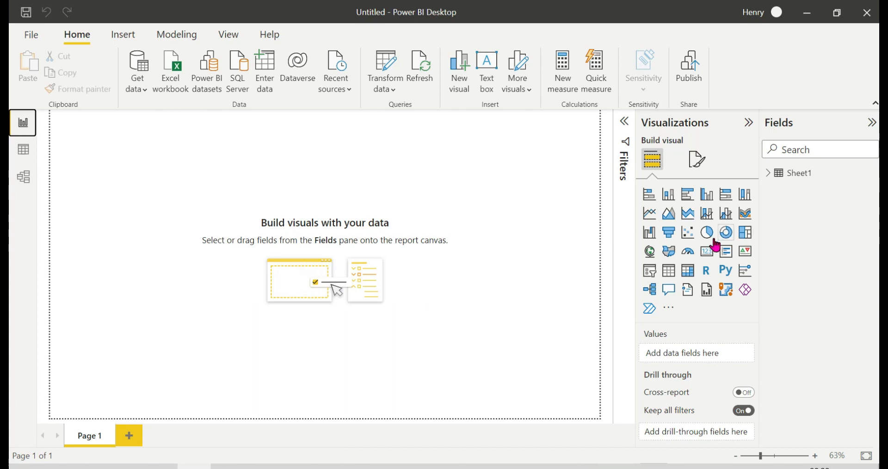
- Add a table visual showing Sname and TotalMarks, placed away from the corner toward the middle of the report page
click(667, 274)
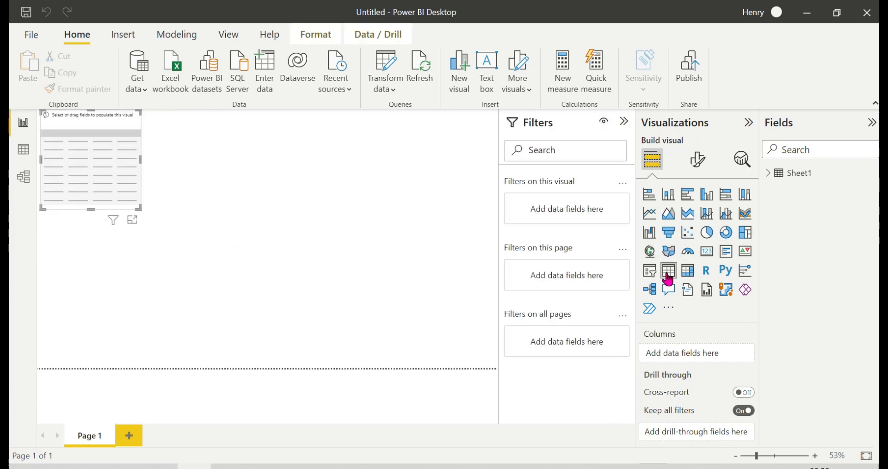
click(107, 121)
drag(102, 116, 244, 198)
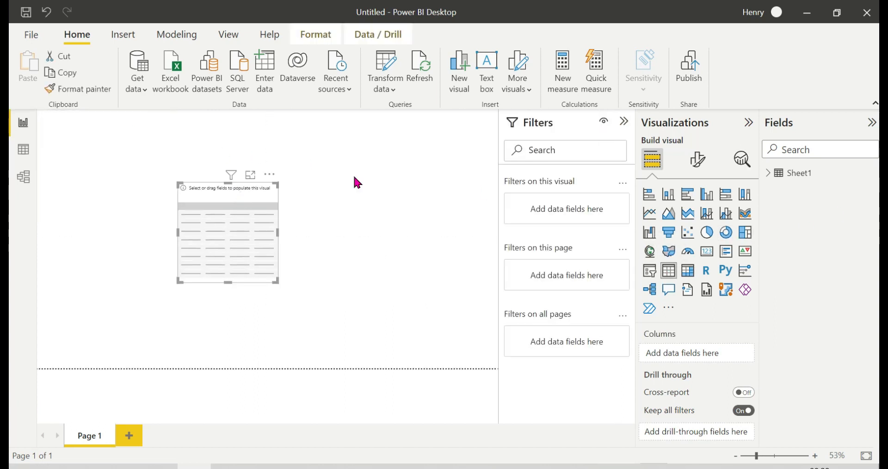
click(767, 173)
click(789, 189)
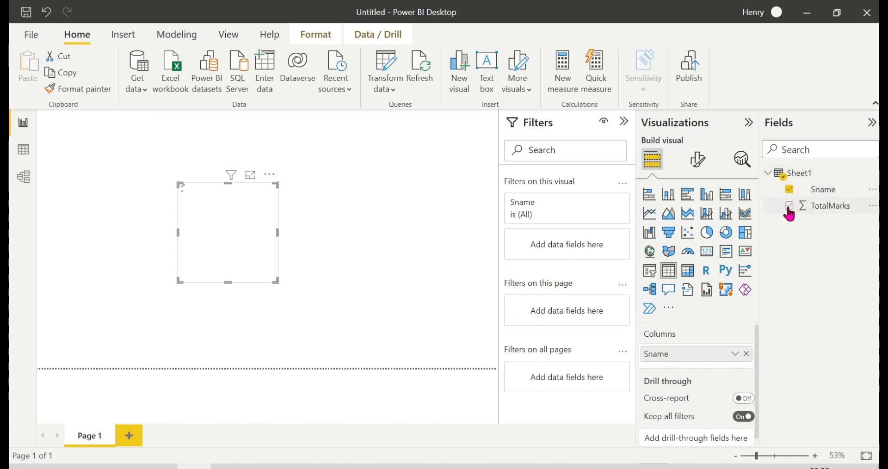
click(789, 207)
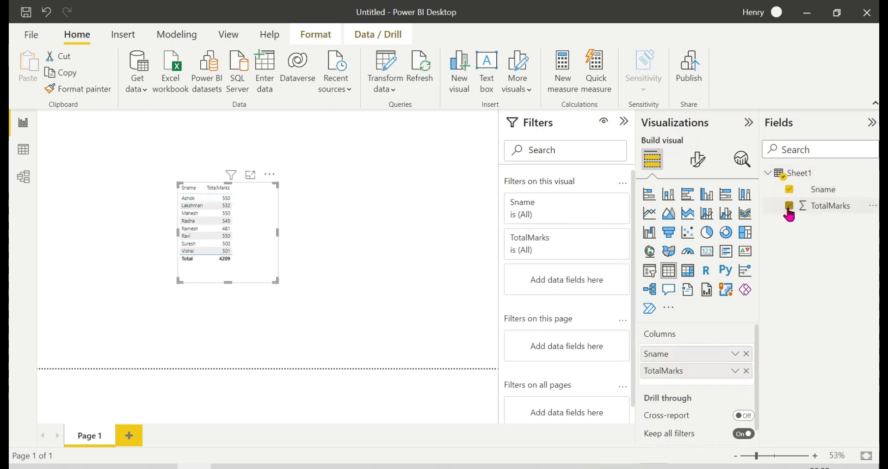
- Set the font size of the table visual's values to 15
click(697, 158)
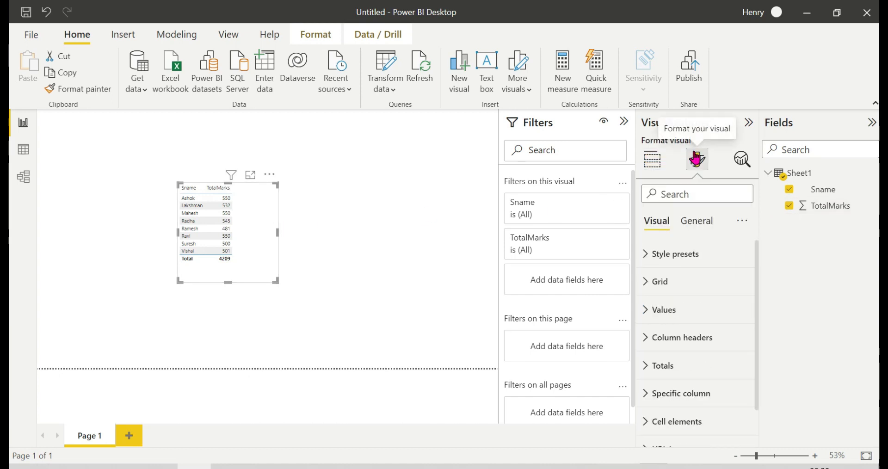
click(656, 314)
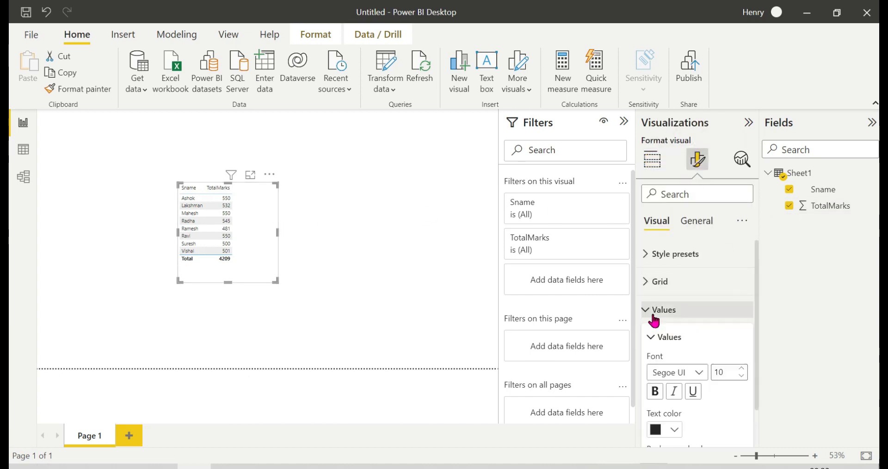
click(741, 369)
click(742, 369)
double_click(741, 368)
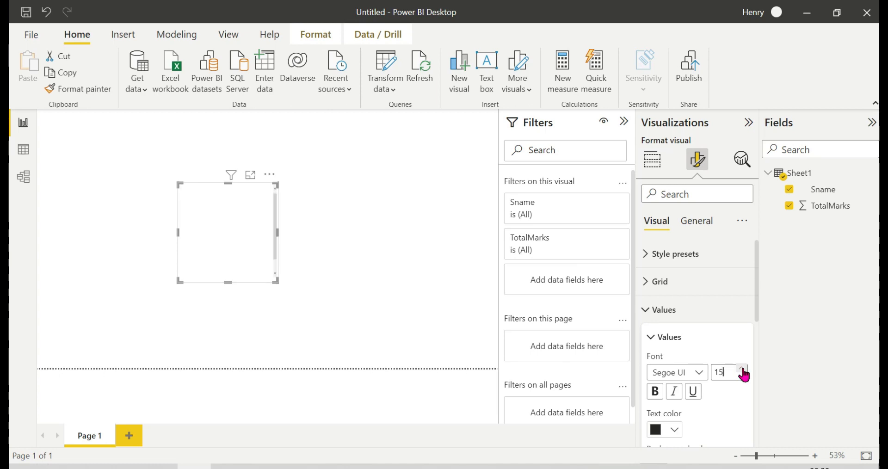
click(741, 369)
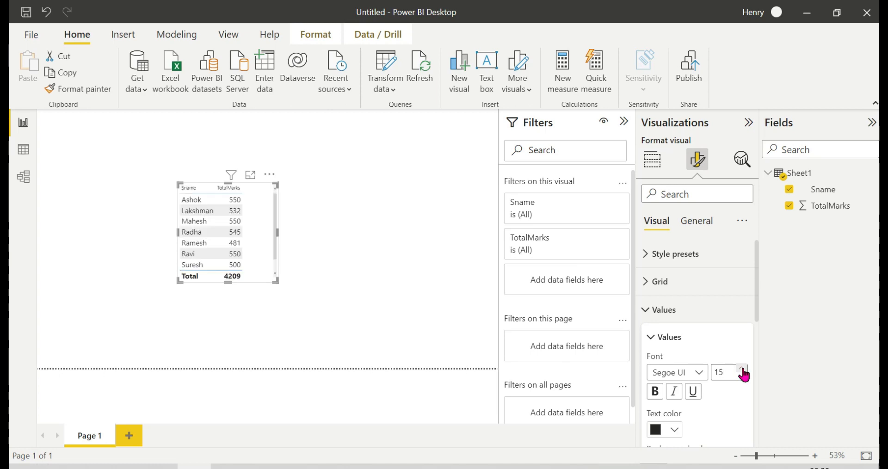
click(648, 313)
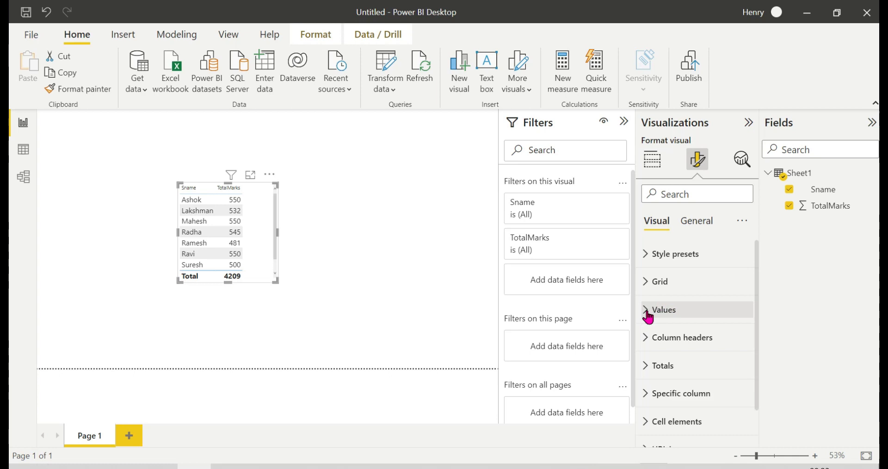
- Set the table's column header font size to 13 and enlarge the visual so all its rows fit
click(649, 342)
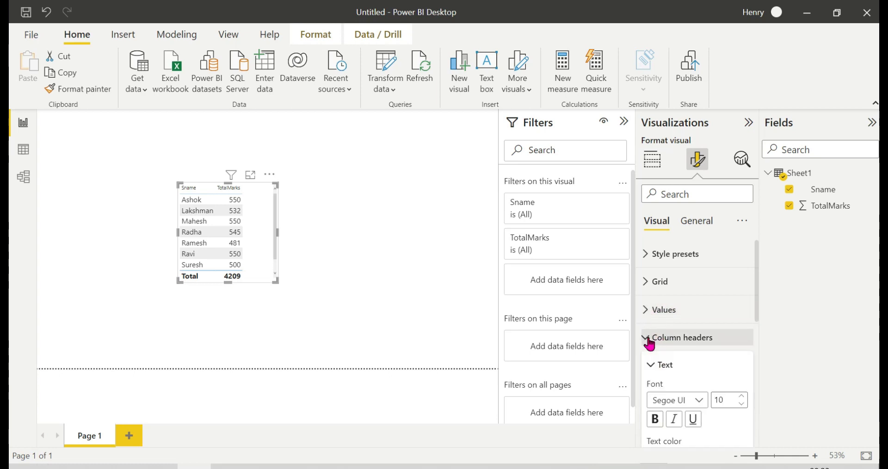
click(742, 396)
click(742, 397)
click(742, 397)
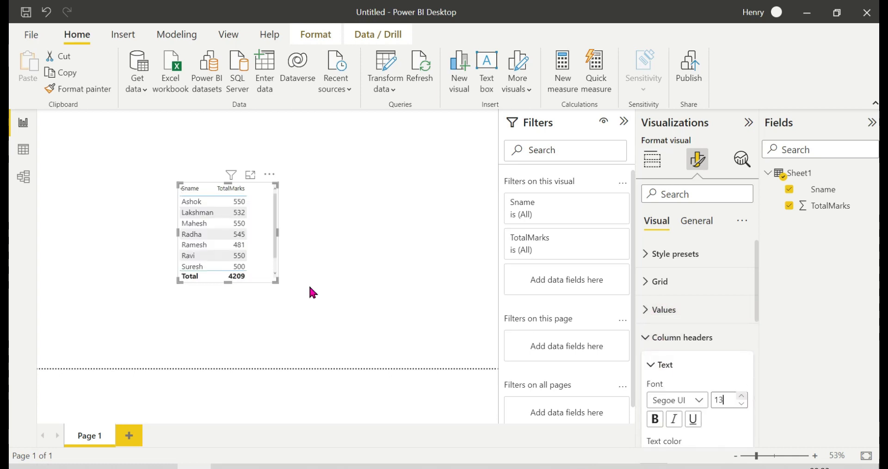
drag(277, 281, 298, 317)
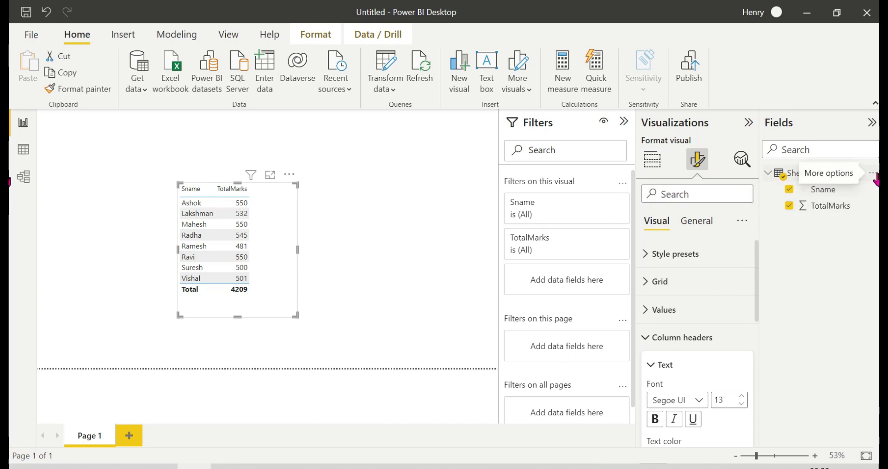
- Create the measure Marks Measure = SUM(Sheet1[TotalMarks]) in Sheet1 and add it to the table visual
click(874, 174)
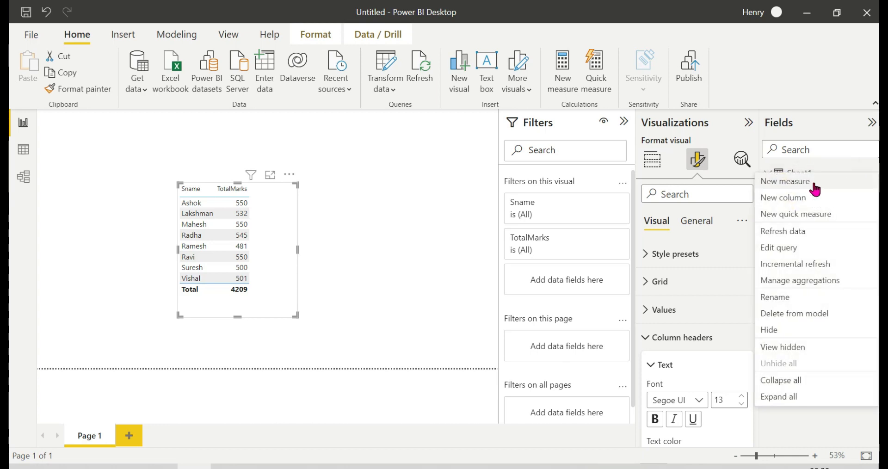
click(781, 182)
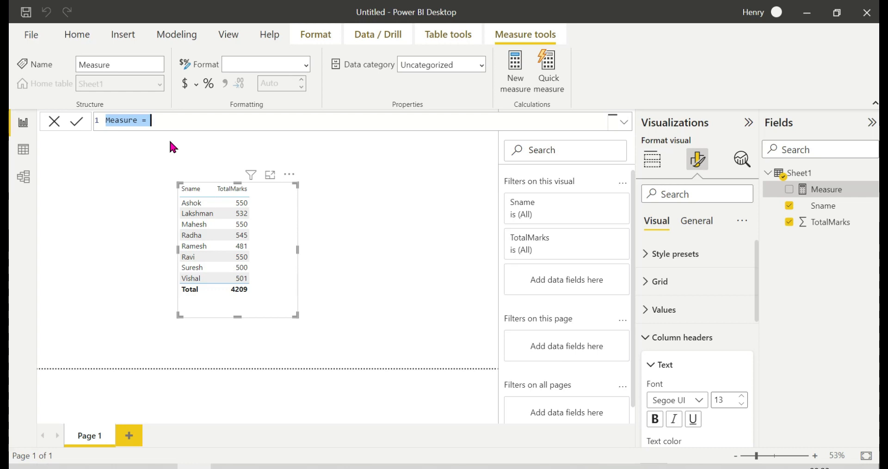
text(MR)
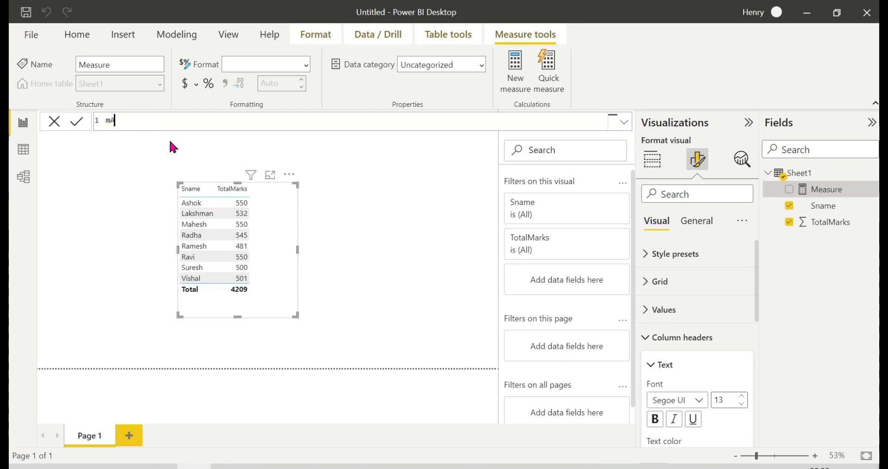
key(BackSpace)
text(arks Measure = SUM()
key(Tab)
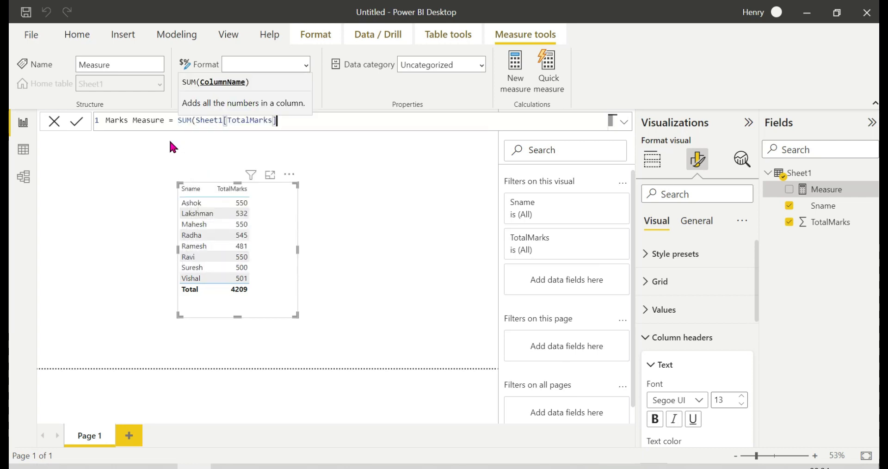
text())
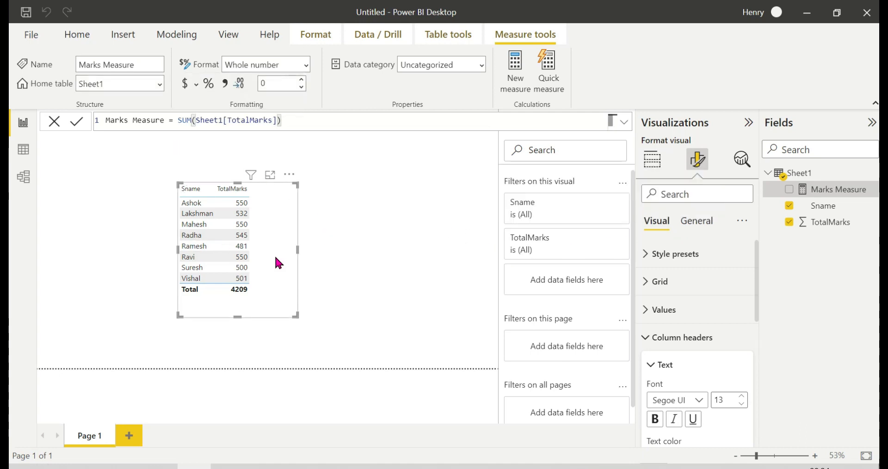
click(790, 190)
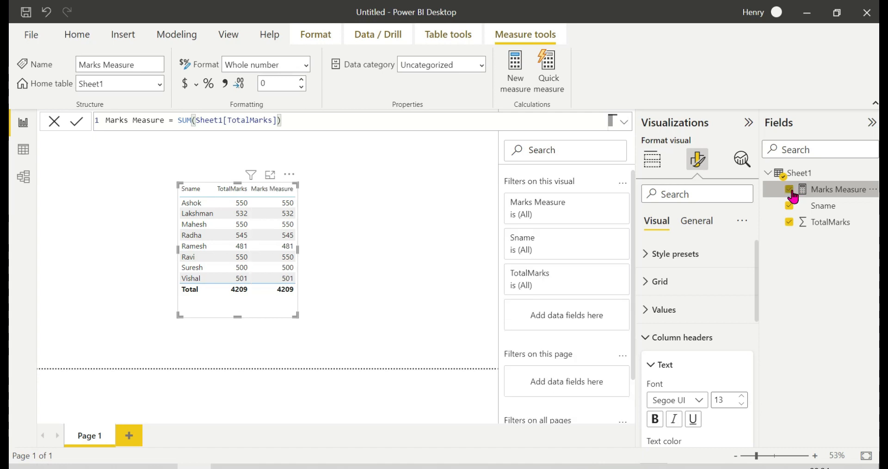
- Create the measure Rank = RANKX(Sheet1,[Marks Measure],,DESC) in Sheet1
click(873, 176)
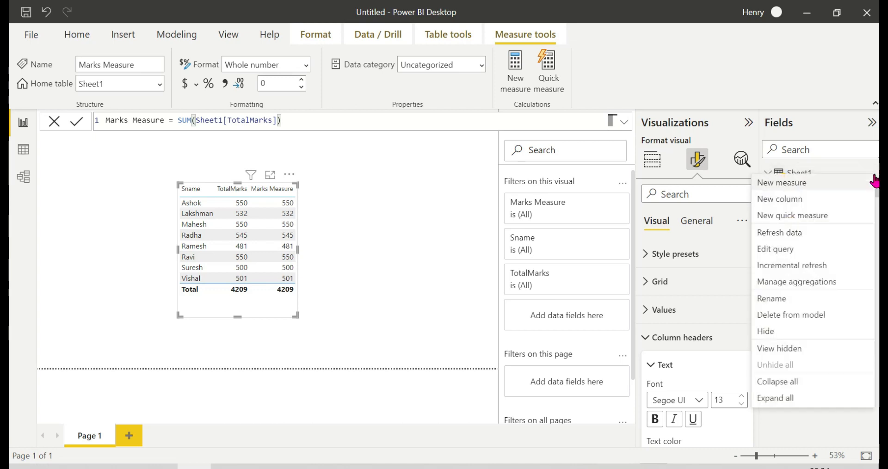
click(797, 184)
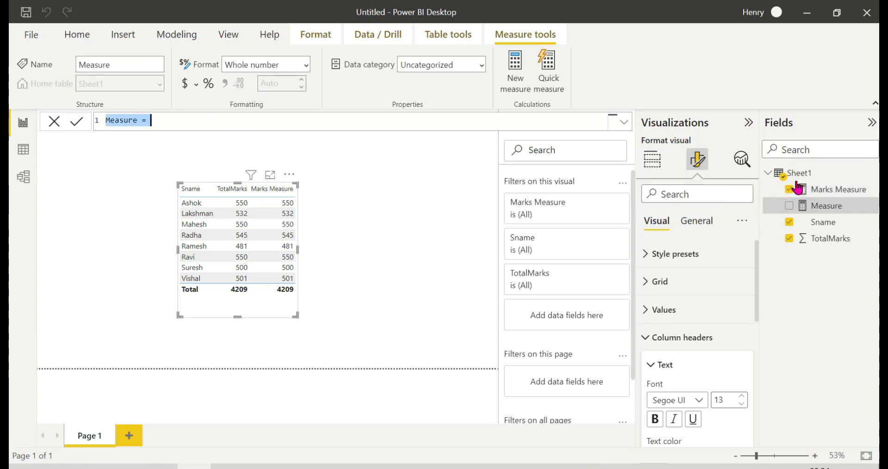
key(BackSpace)
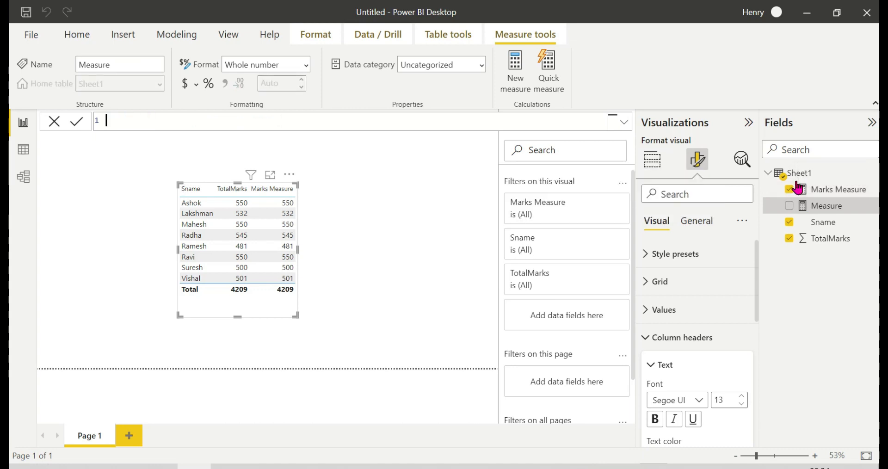
text(Rank = ran)
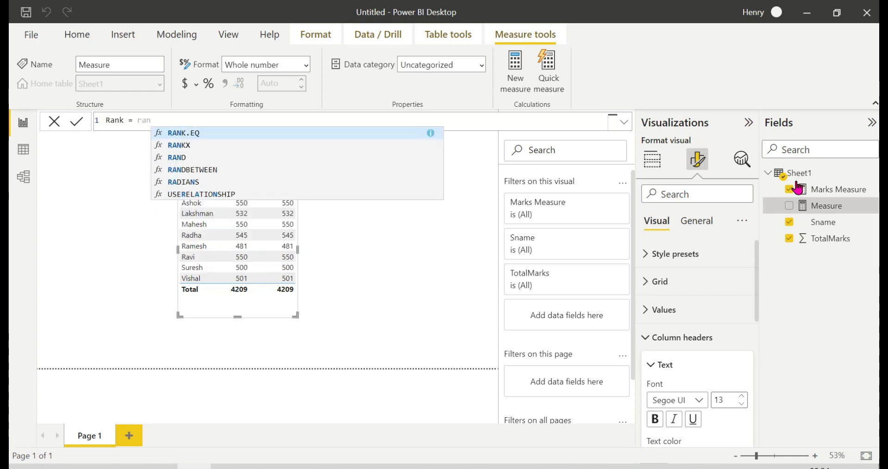
key(Tab)
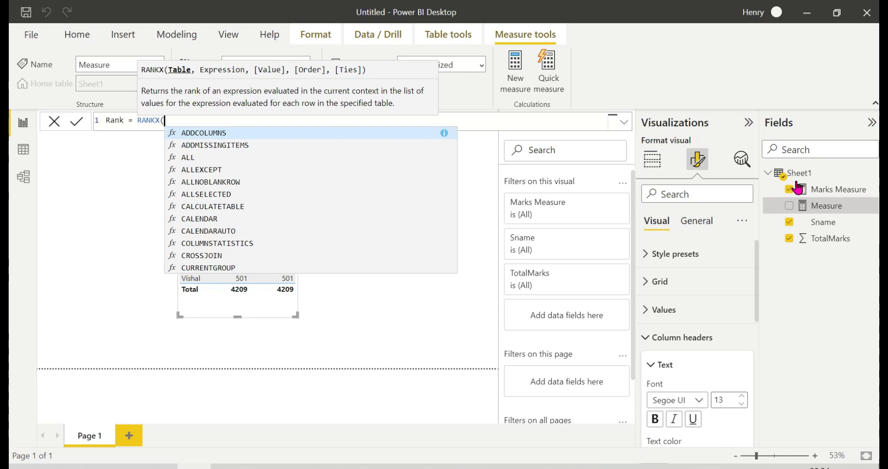
text(sh)
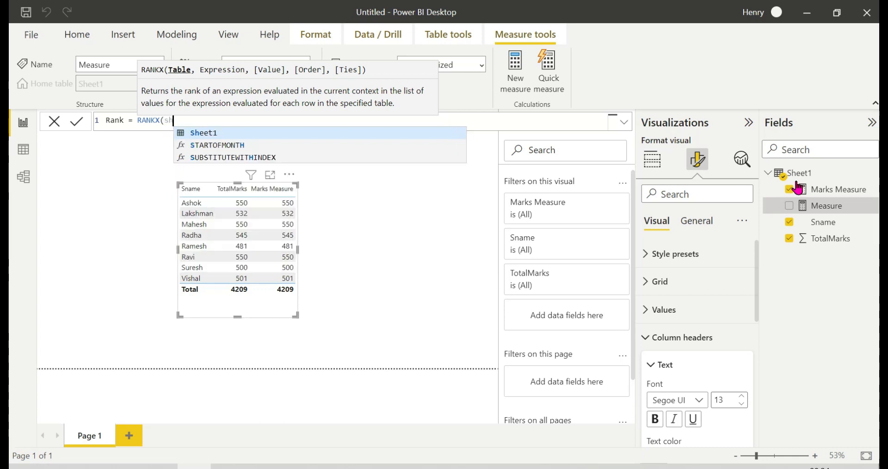
key(Tab)
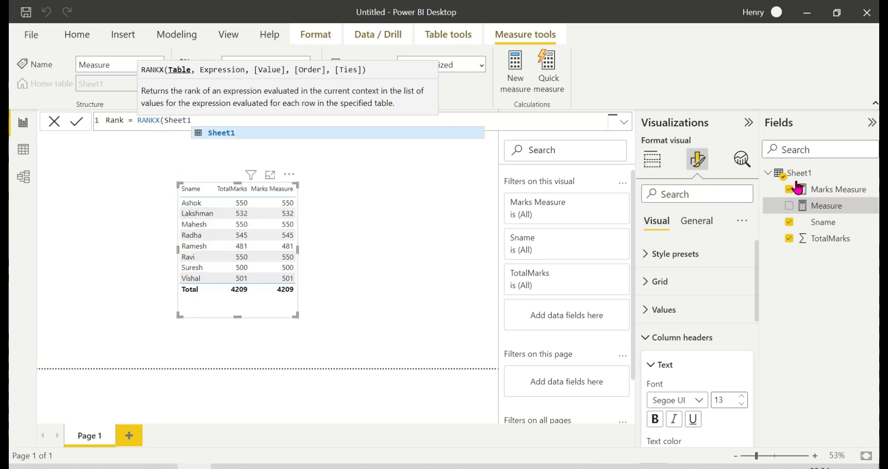
text(,)
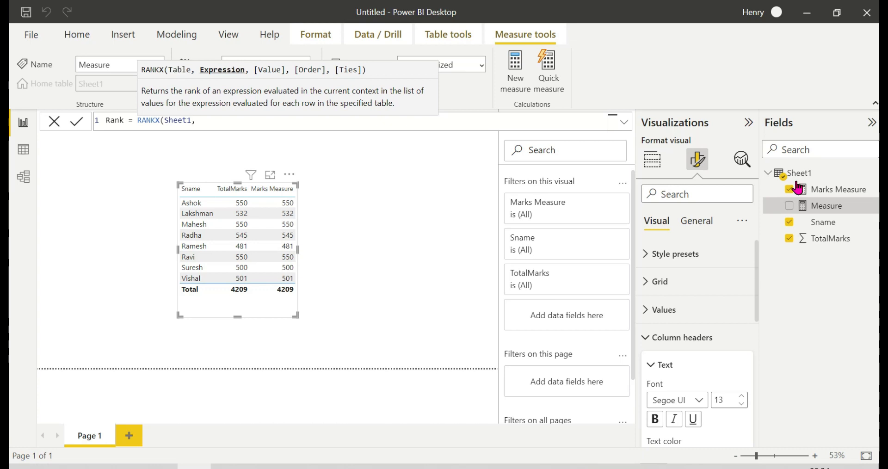
text(ma)
key(Down)
key(Down)
key(Down)
key(Down)
key(Down)
key(Down)
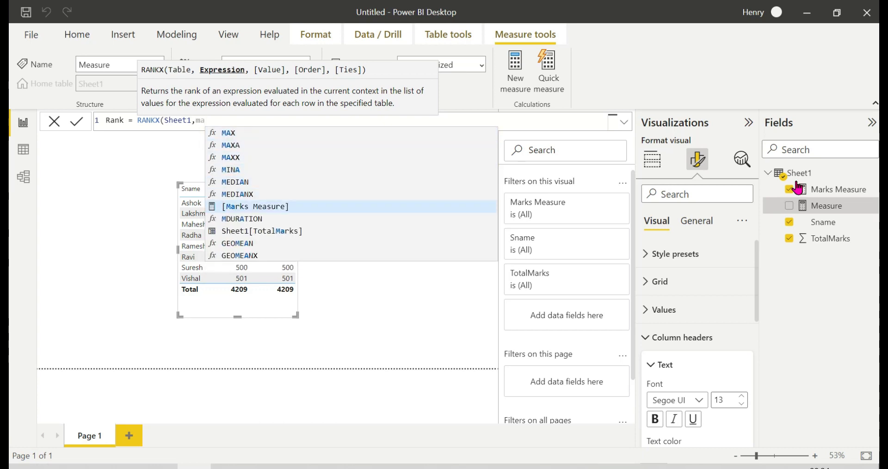
key(Tab)
text(,,)
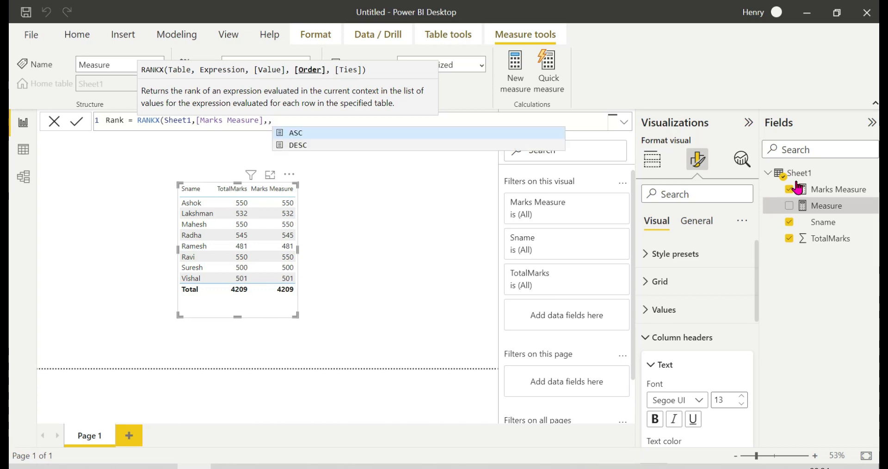
key(Down)
text(DESC)
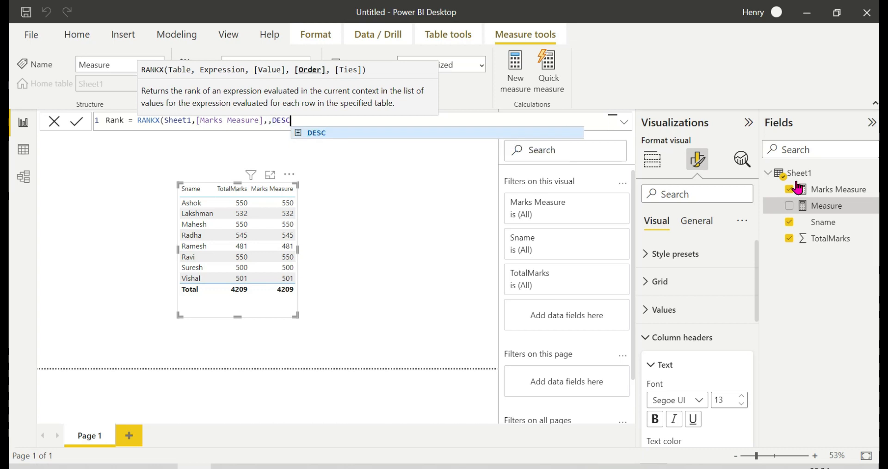
text())
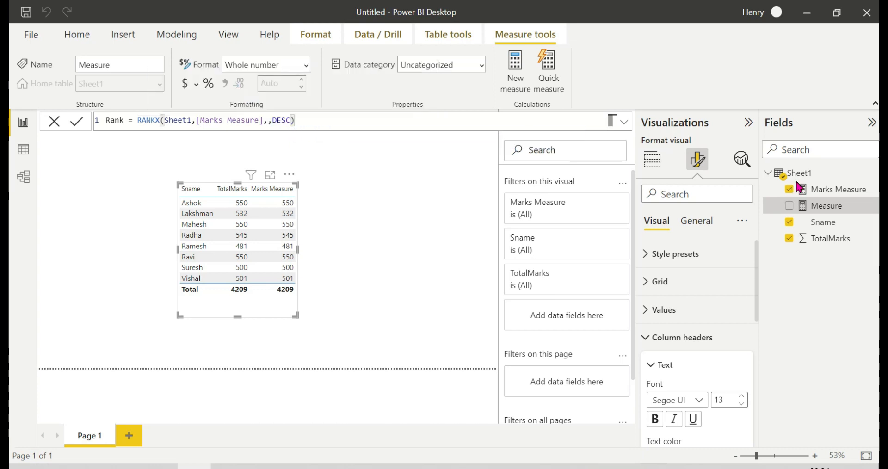
key(Return)
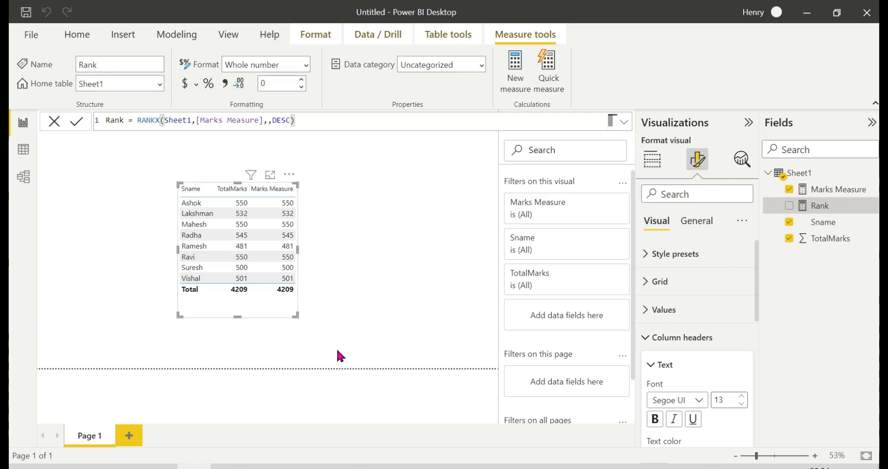
- Enlarge the table visual and replace its Marks Measure column with the Rank measure
drag(297, 316, 330, 325)
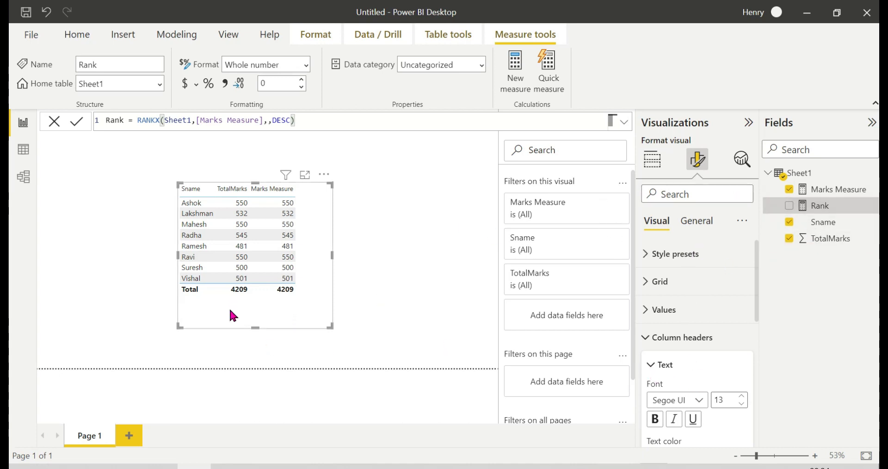
click(652, 159)
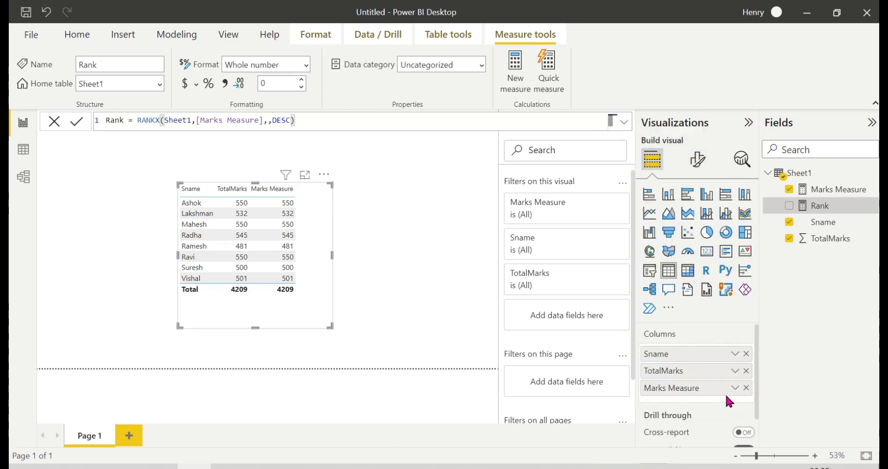
click(746, 387)
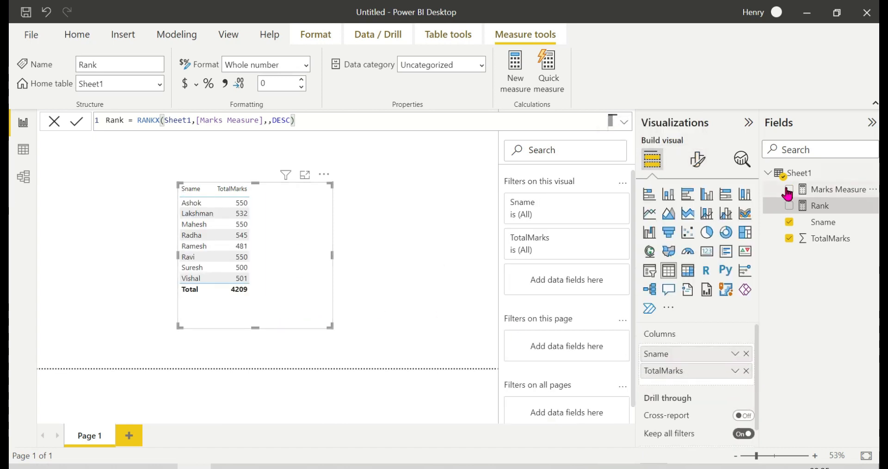
click(790, 207)
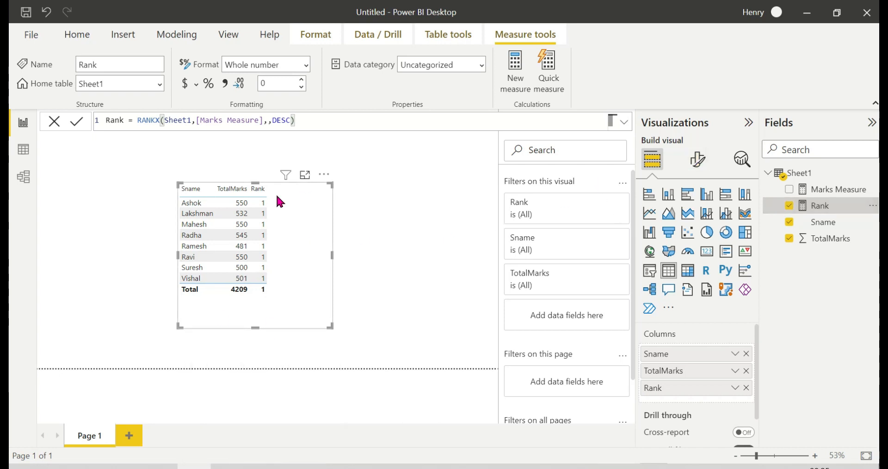
- Switch to the PowerPoint presentation and review the RANKX() definition on slide 2 against the table's ranks
click(262, 467)
click(56, 202)
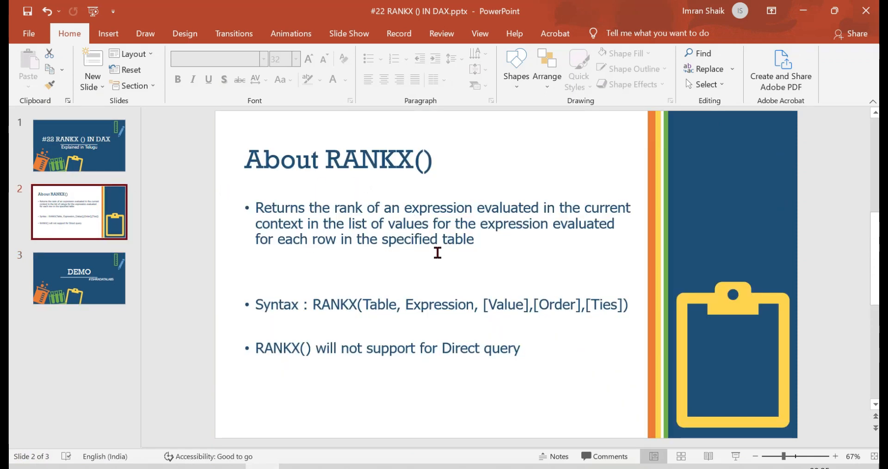
double_click(602, 208)
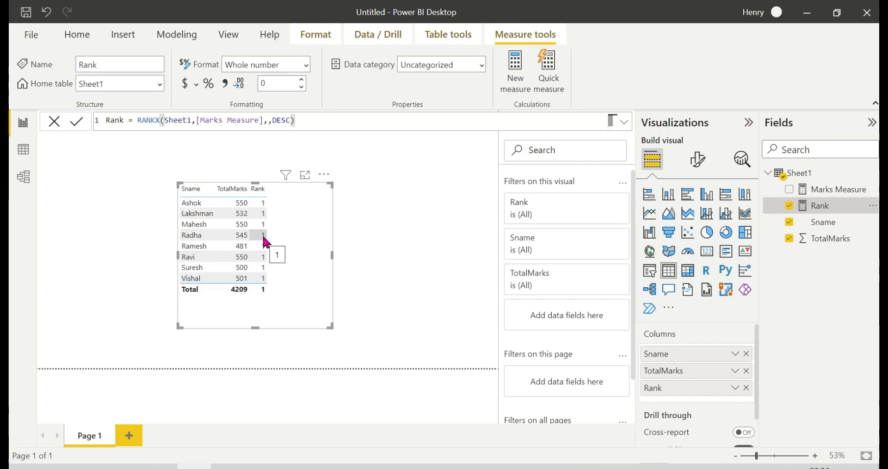
key(alt+Tab)
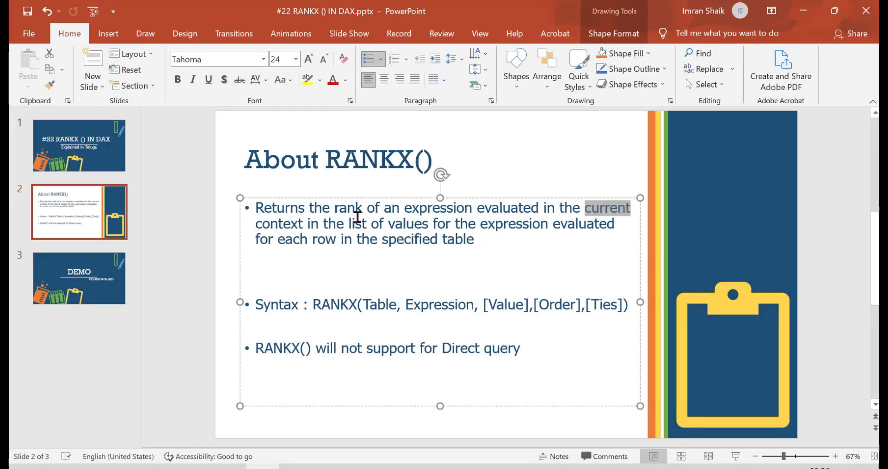
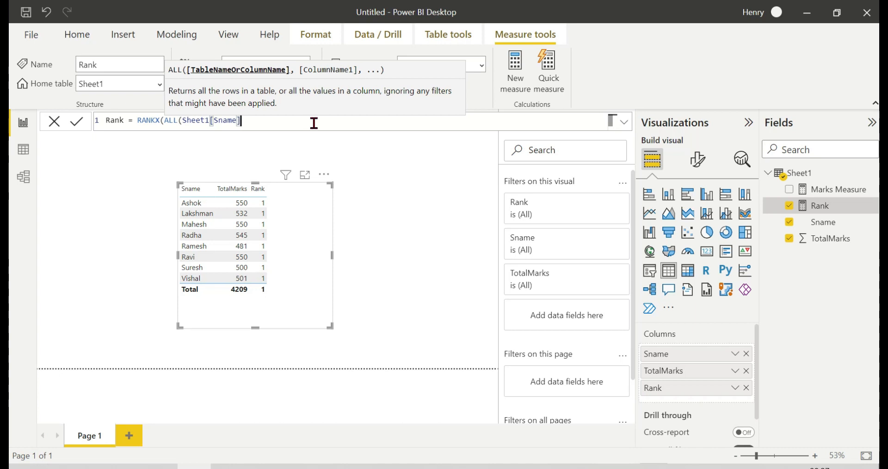
- Change the Rank measure to RANKX(ALL(Sheet1[Sname]),[Marks Measure],,DESC)
text(),ma)
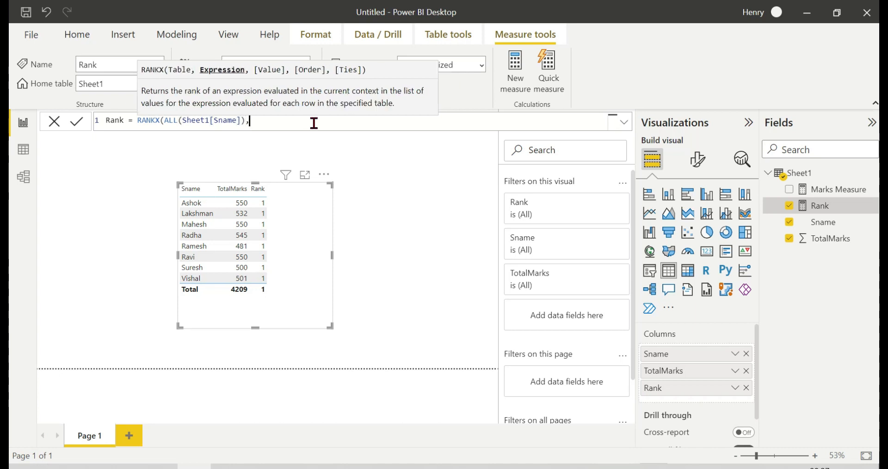
key(BackSpace)
key(BackSpace)
text([ma)
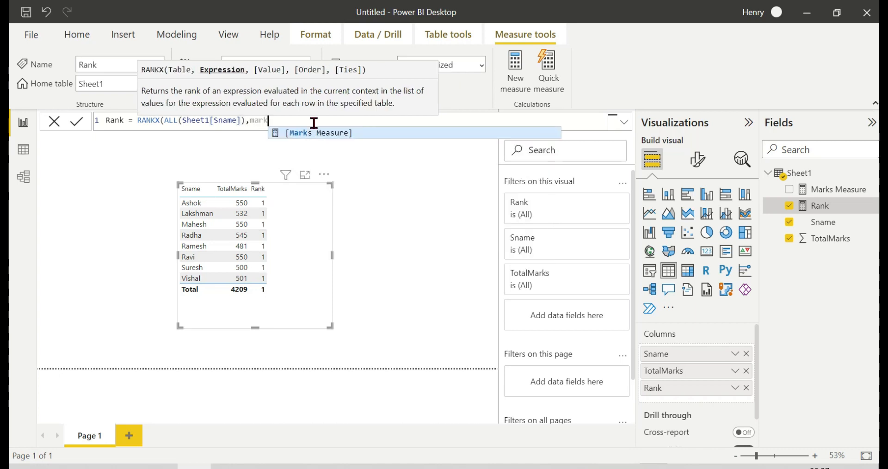
key(Tab)
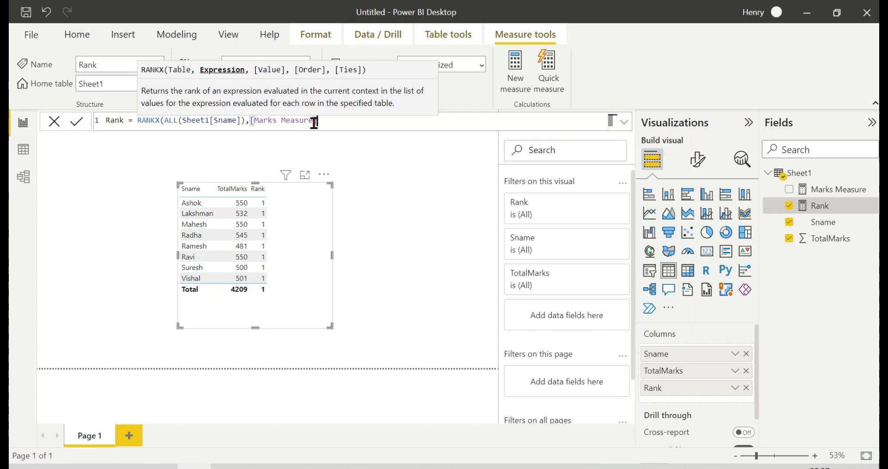
text(,,)
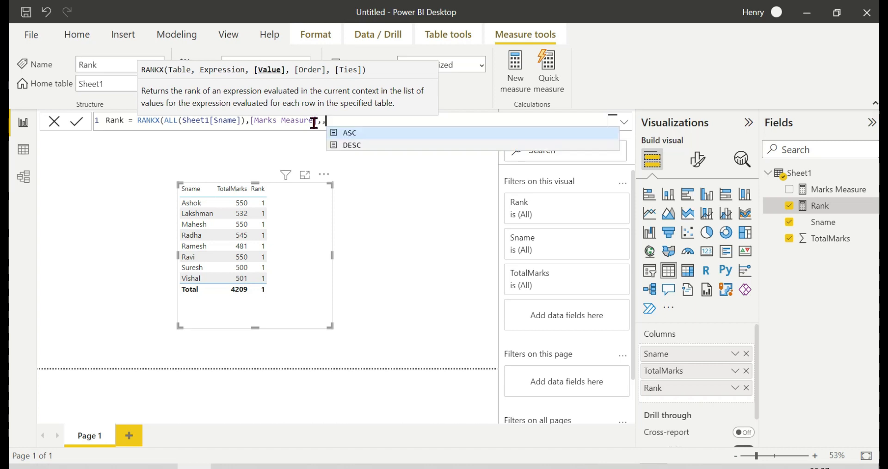
key(Down)
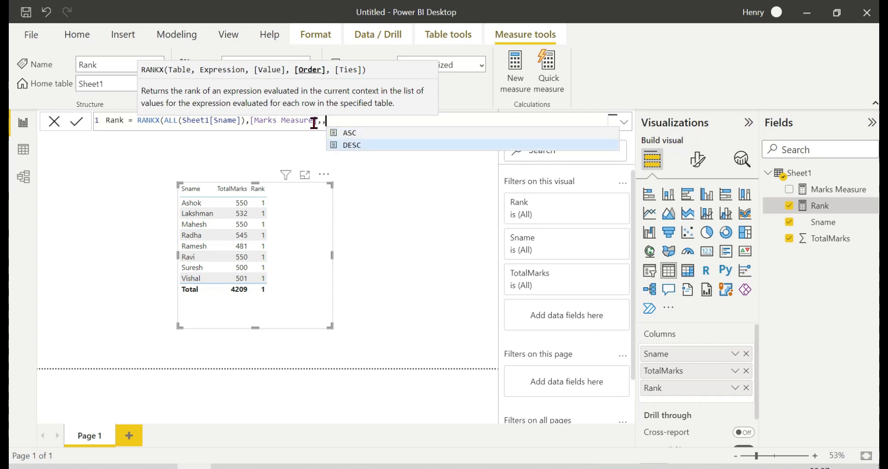
key(Tab)
text())
key(Return)
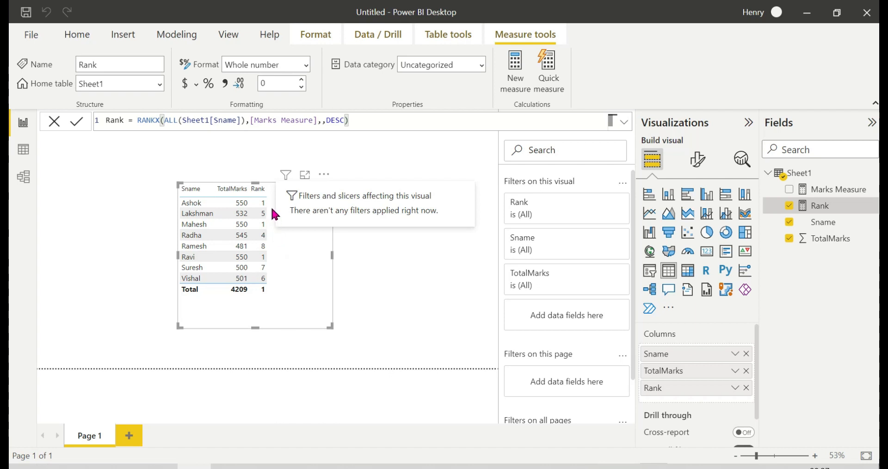
- Sort the table visual by Rank in ascending order and set the font size of its values to 18
click(252, 191)
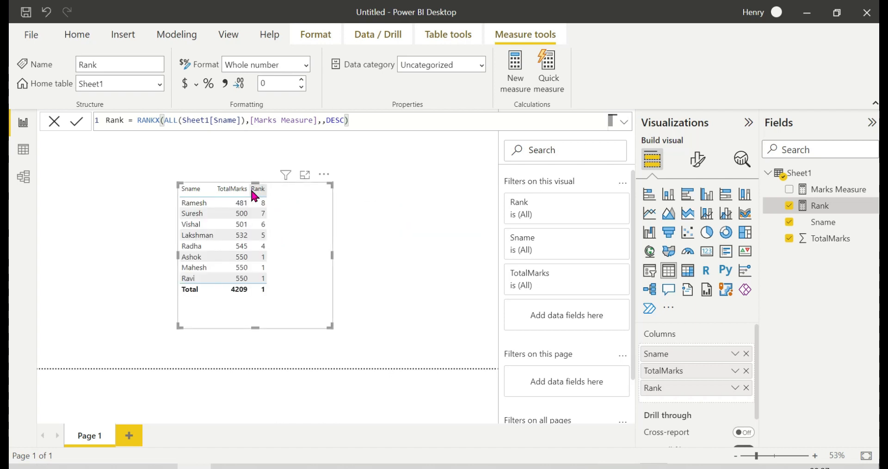
click(252, 191)
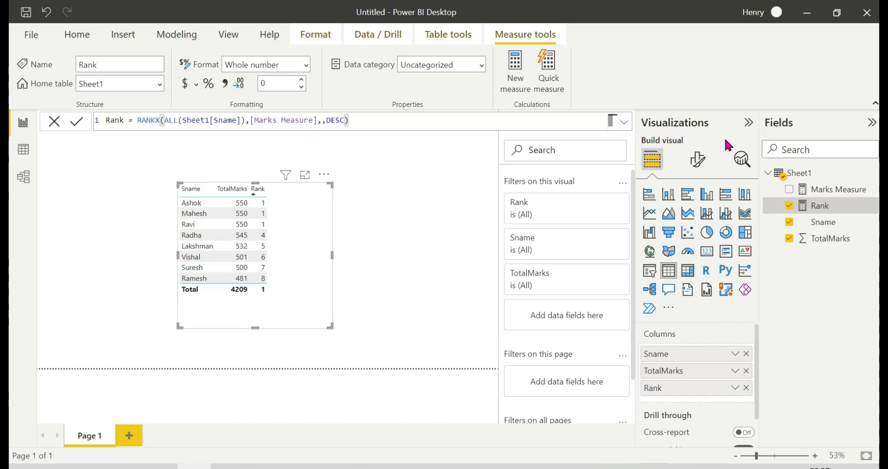
click(698, 160)
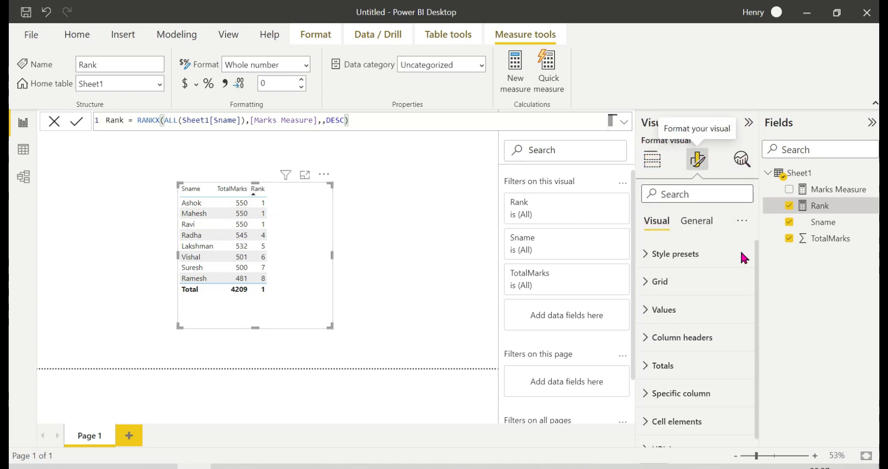
click(645, 318)
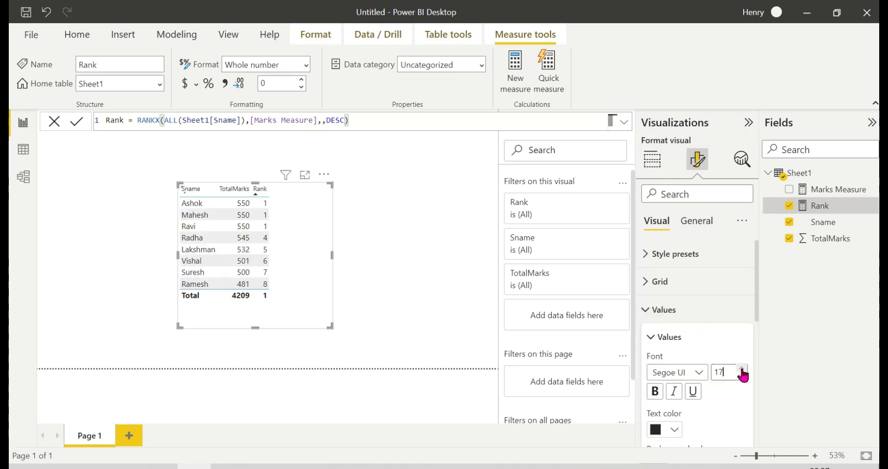
click(742, 369)
click(742, 368)
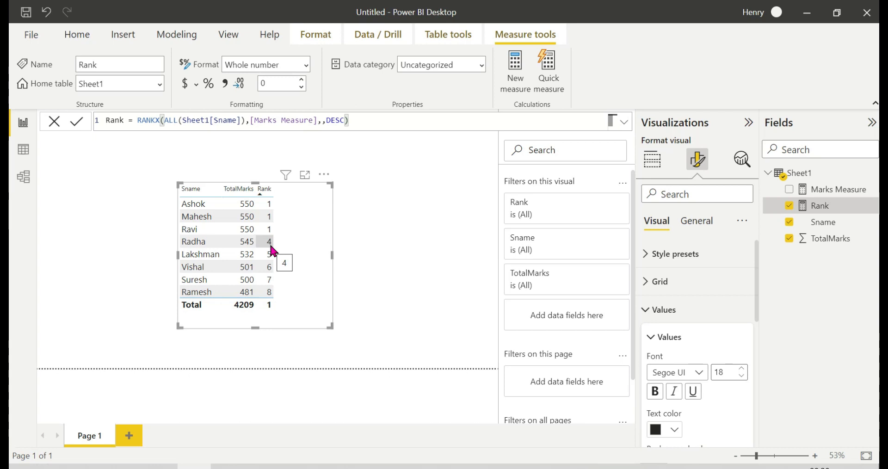
- Add Dense as the ties argument after DESC in the Rank measure's formula
click(370, 119)
key(BackSpace)
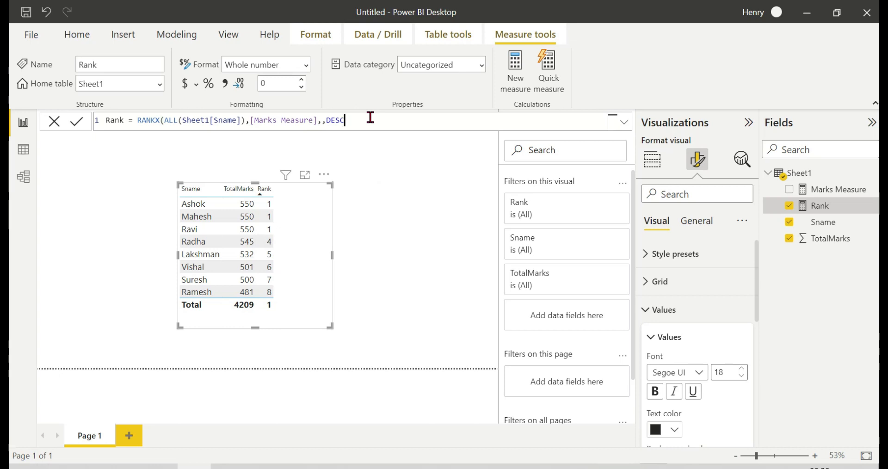
text(,de)
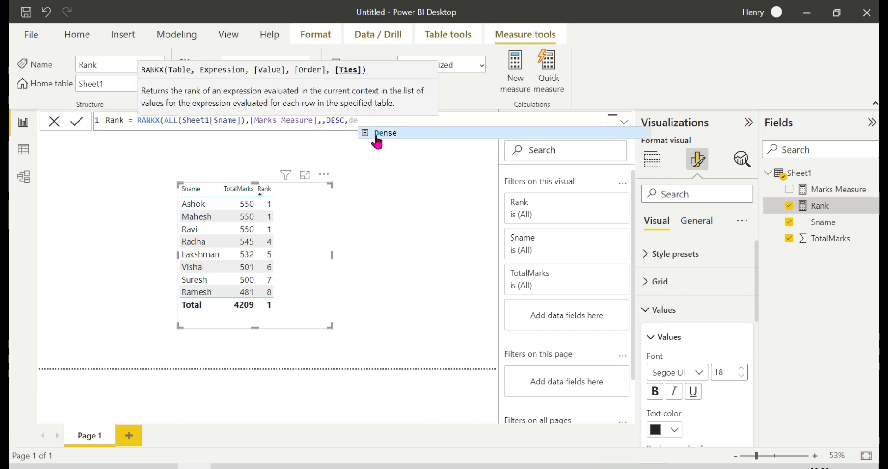
click(376, 134)
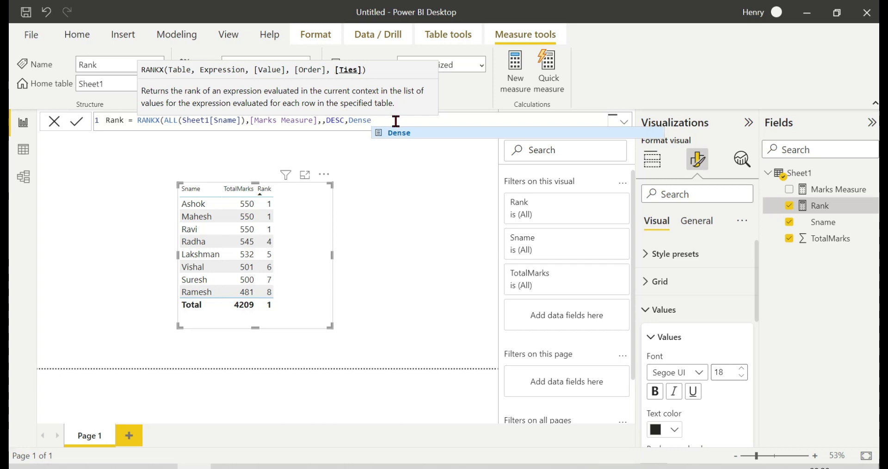
text())
key(Return)
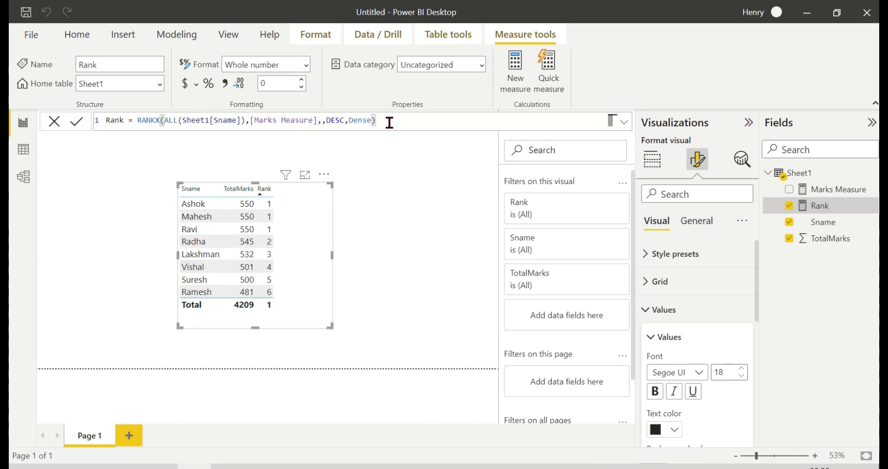
- Remove the Dense ties argument from the Rank measure so its formula ends with DESC
drag(388, 121, 105, 120)
click(406, 116)
key(BackSpace)
key(BackSpace)
key(BackSpace)
key(BackSpace)
key(BackSpace)
key(BackSpace)
key(BackSpace)
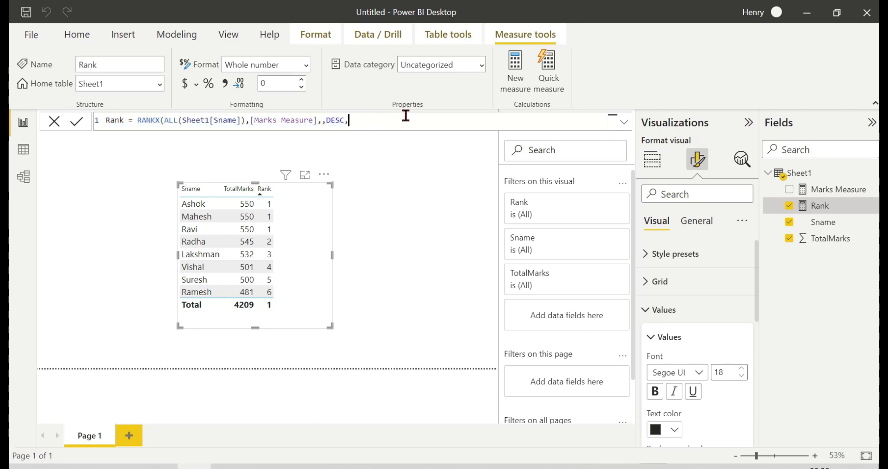
text())
key(Return)
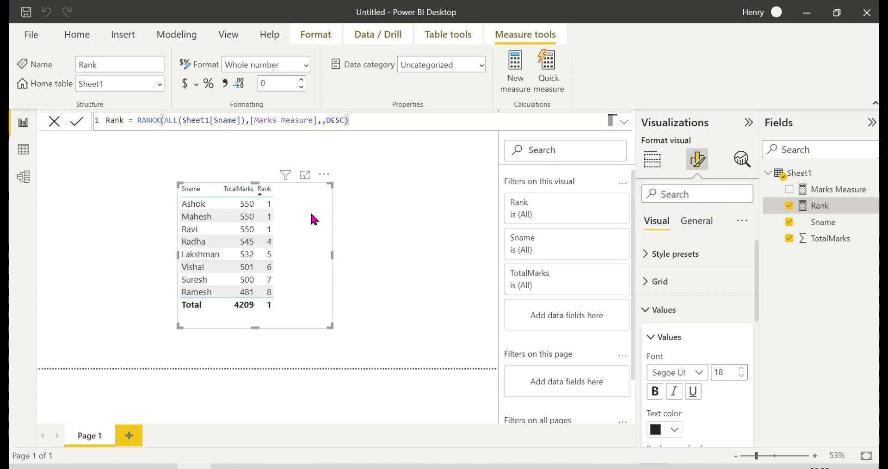
- Create a new measure named Dense Rank in Sheet1 with an empty expression
click(872, 173)
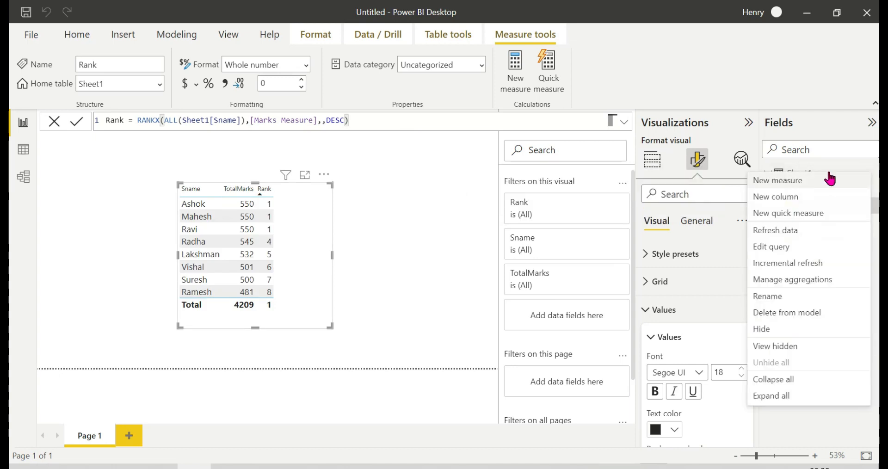
key(Escape)
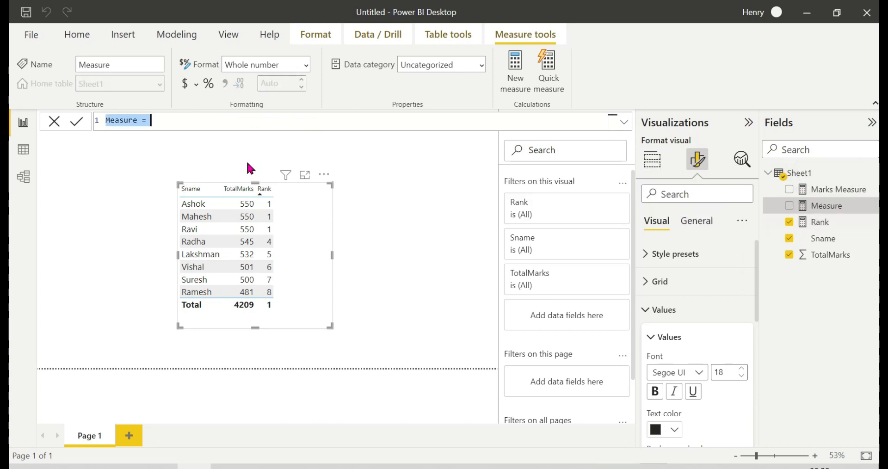
text(Dense)
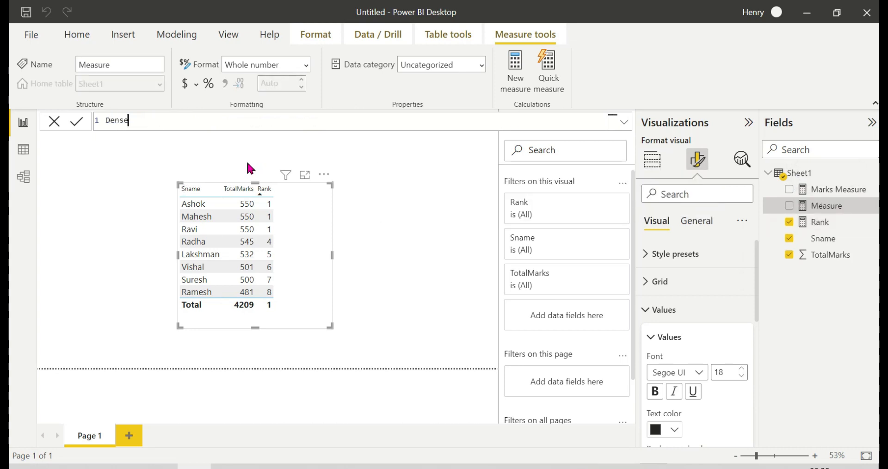
text( Rank =)
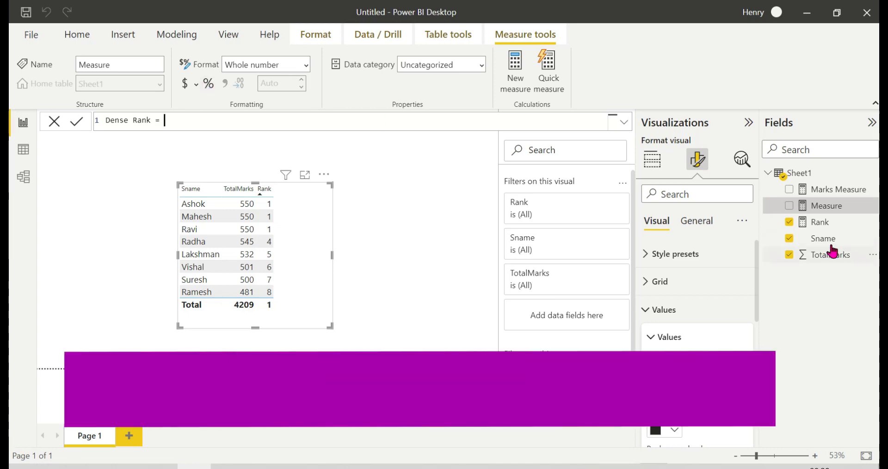
key(Return)
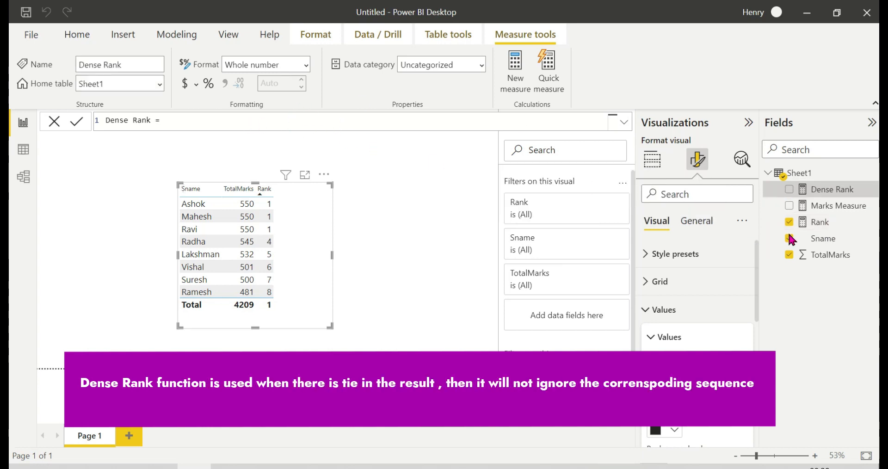
- Copy the Rank measure's formula into Dense Rank so its expression is Rankx(ALL(Sheet1[Sname]),[Marks Measure],,DESC)
click(818, 222)
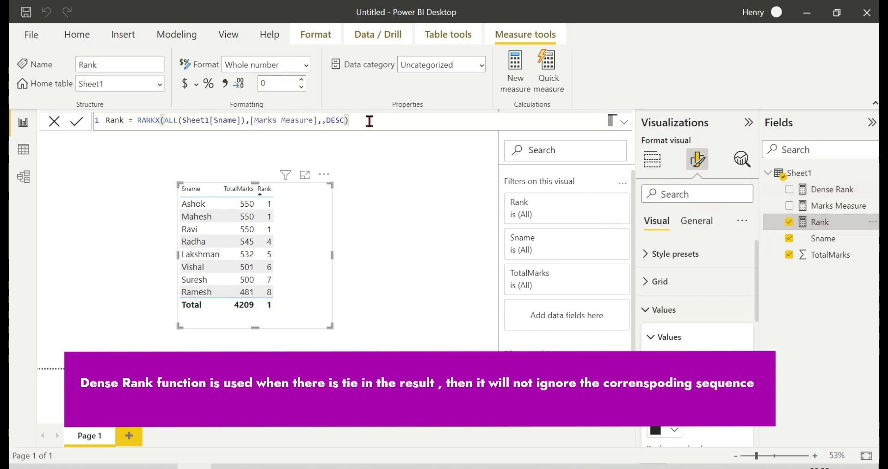
drag(369, 121, 140, 120)
key(ctrl+c)
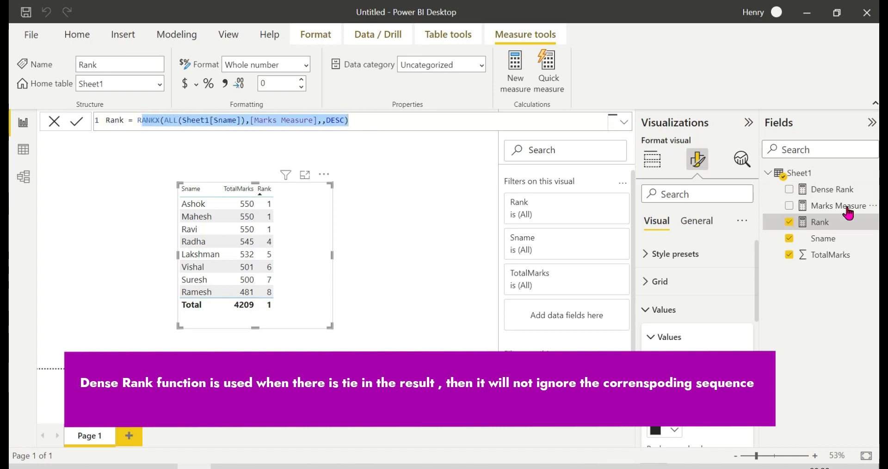
click(831, 190)
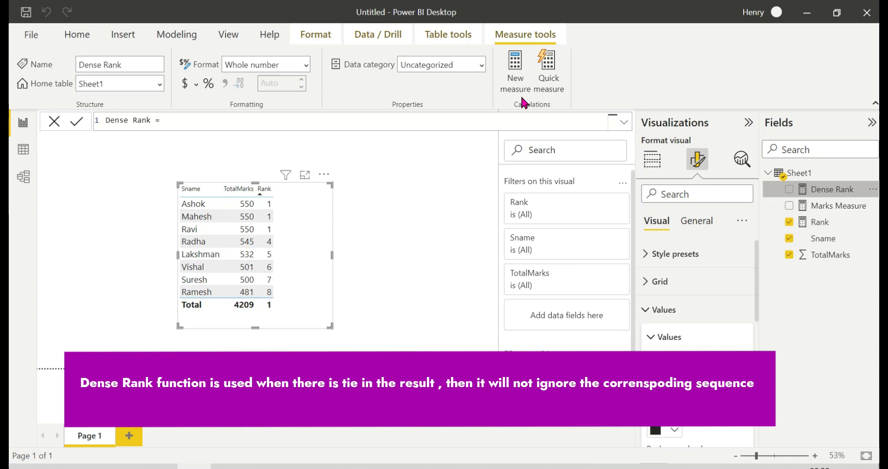
click(238, 124)
key(ctrl+v)
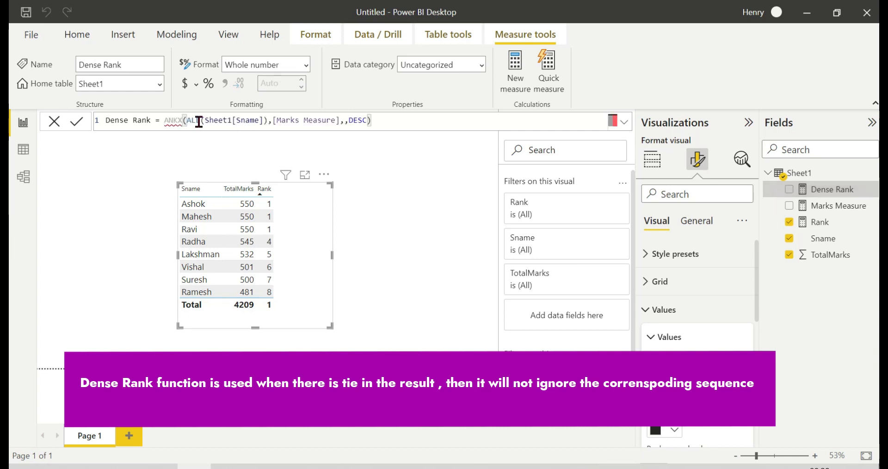
double_click(175, 120)
text(Rankx)
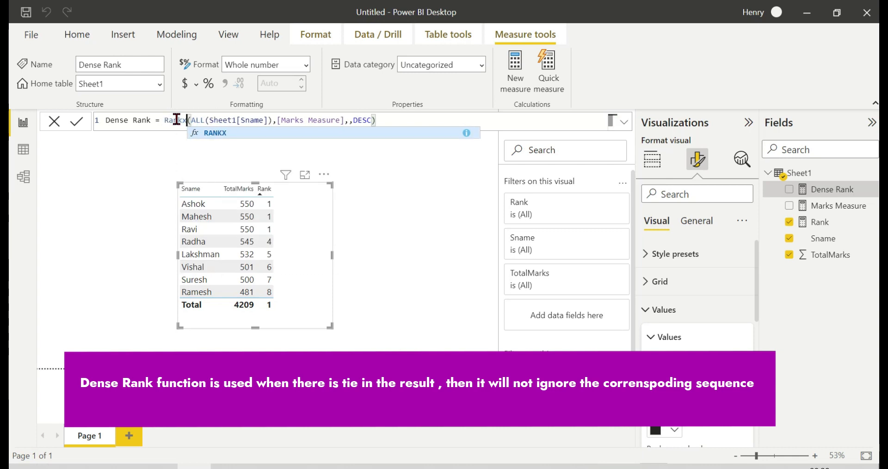
- Add Dense as the ties argument after DESC in the Dense Rank formula and commit the measure
click(395, 117)
text(,Dense)
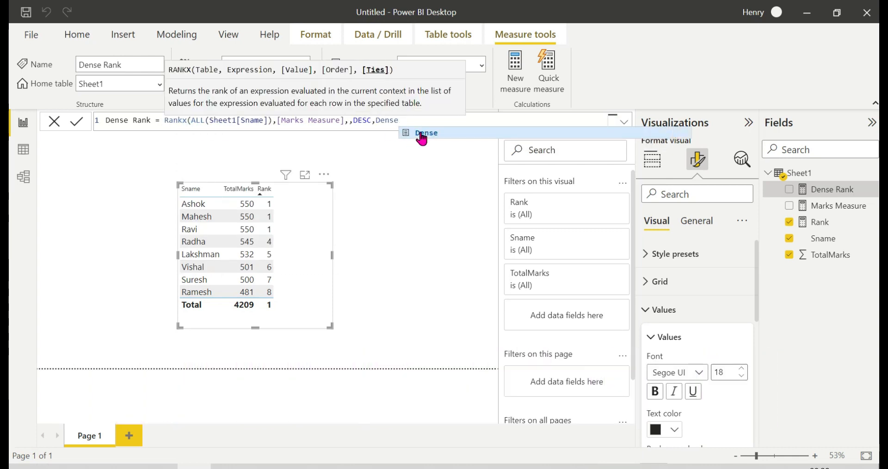
text())
key(Return)
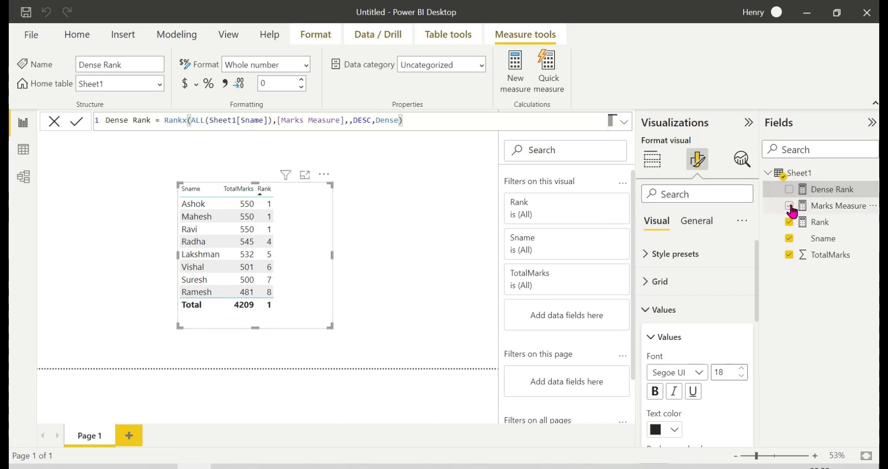
- Add the Dense Rank measure to the table visual and enlarge the visual slightly
click(789, 189)
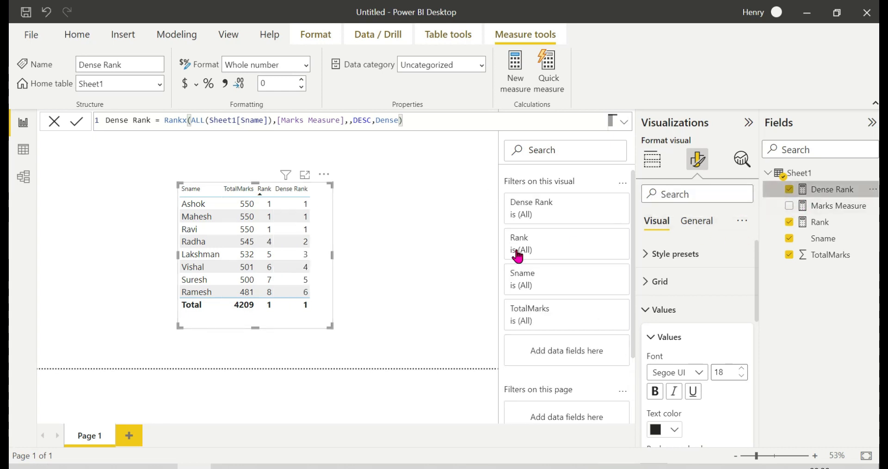
drag(333, 326, 351, 337)
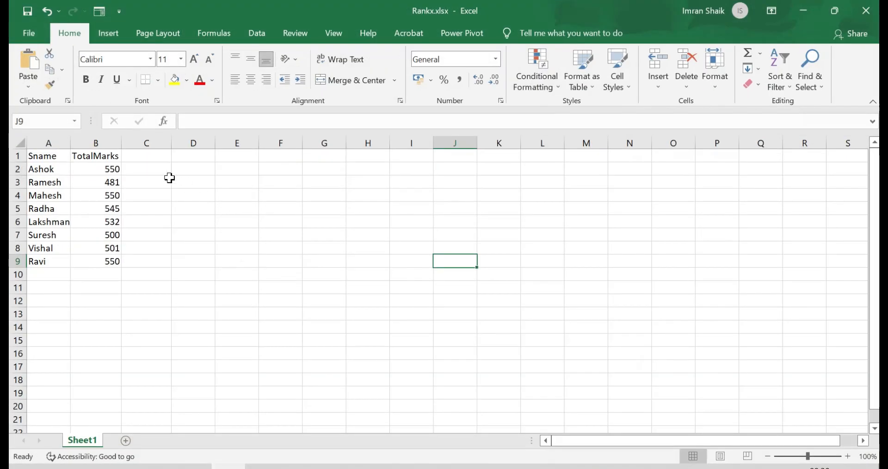
- Switch to the Rankx.xlsx workbook in Excel and enter the column header Location in C1
click(139, 157)
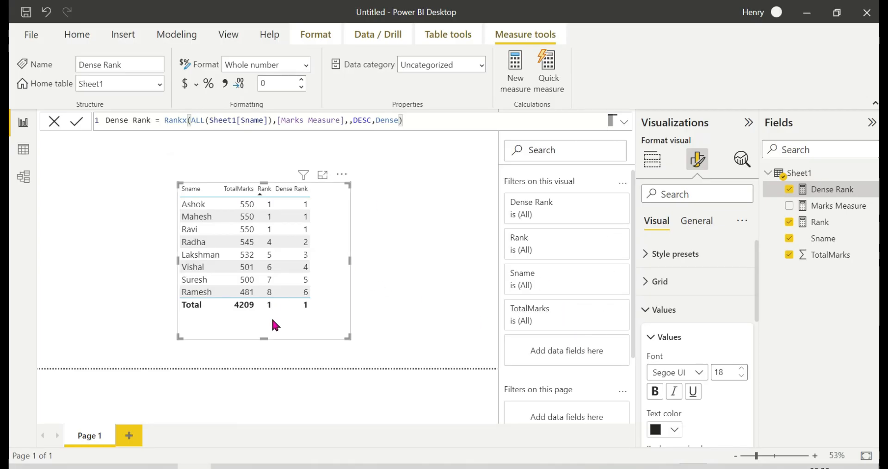
click(648, 169)
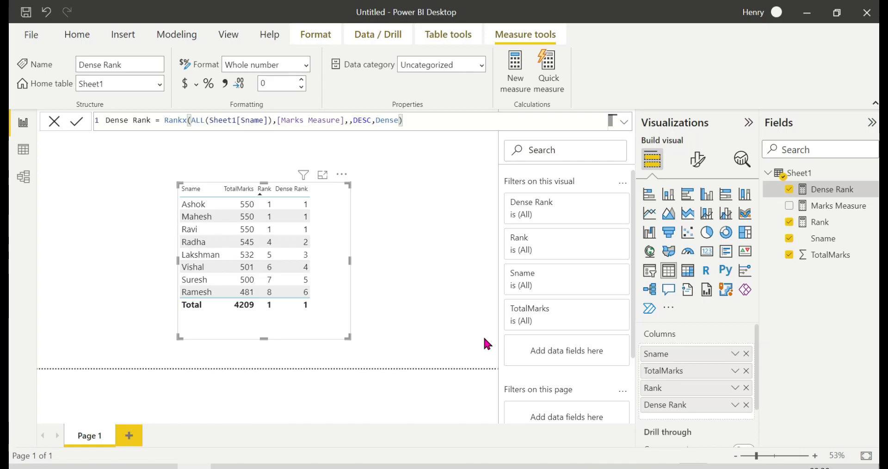
key(alt+Tab)
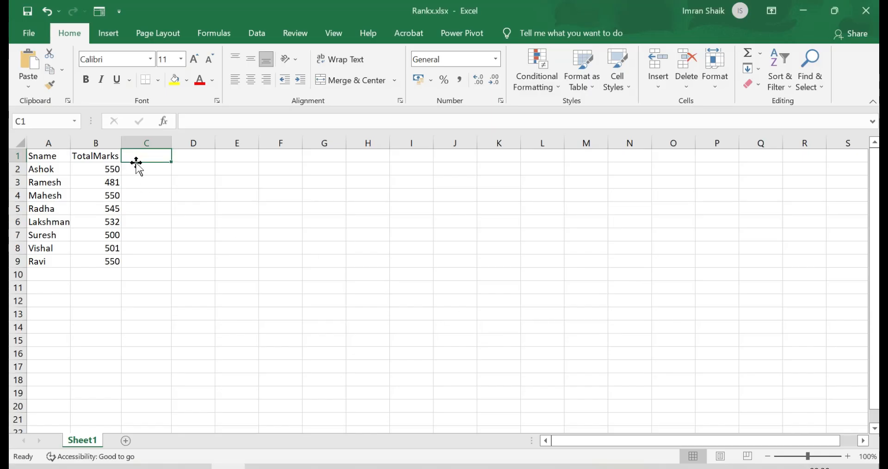
text(Location)
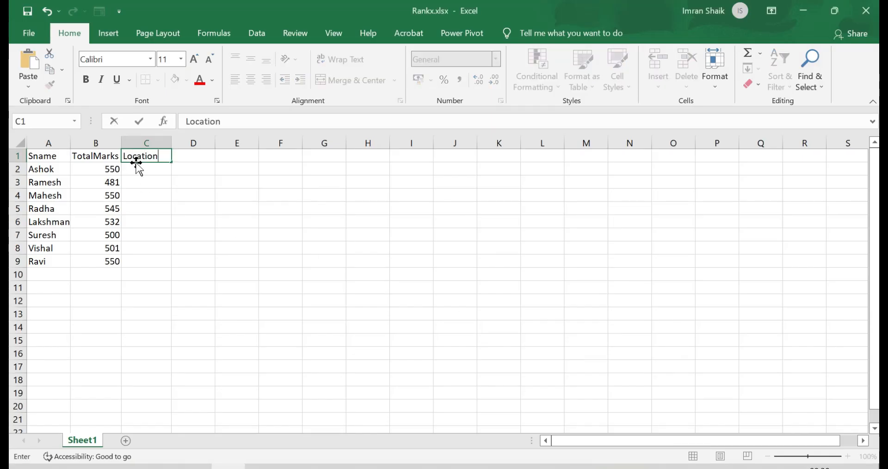
- Fill the Location cells C2 to C5 with Hyderabad, Mumbai, Pune and Delhi
click(149, 168)
text(H)
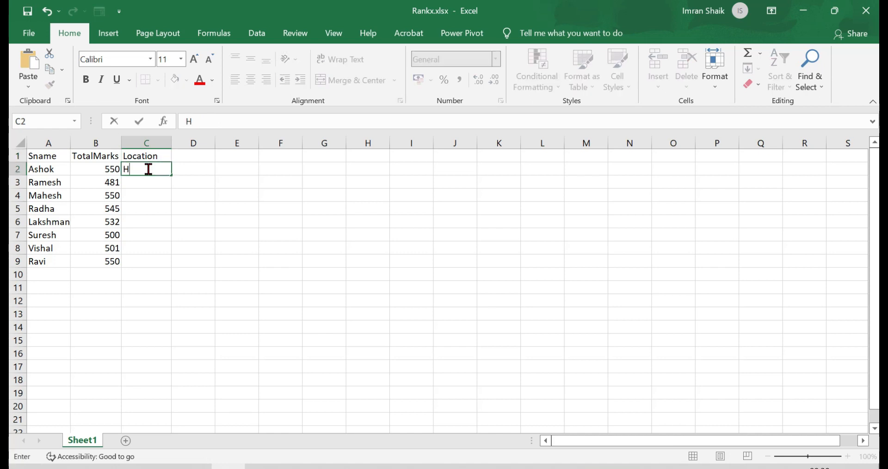
text(yderabad)
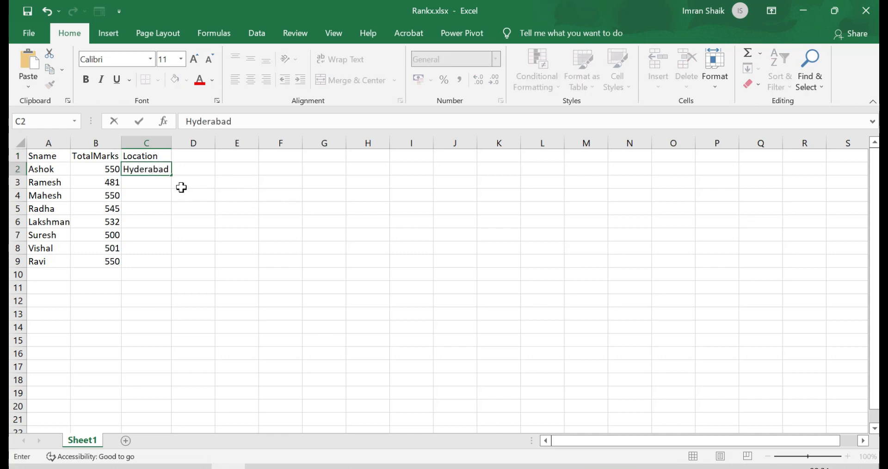
click(159, 183)
text(Mumb)
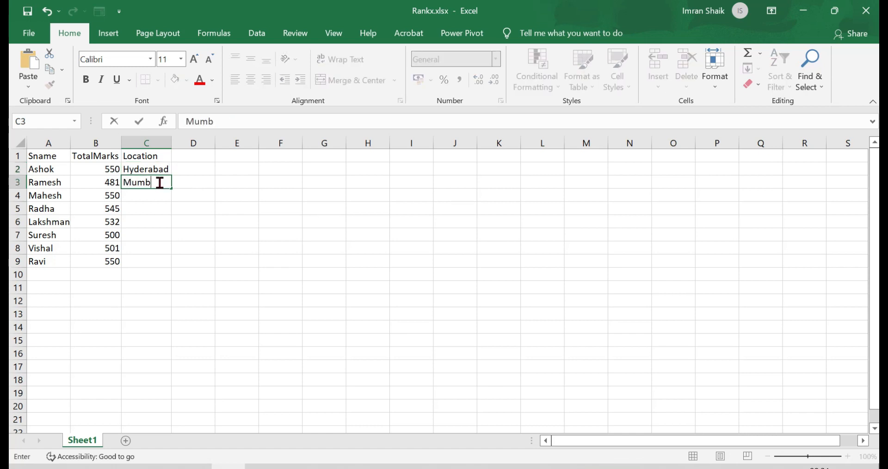
text(ai)
click(149, 193)
text(P)
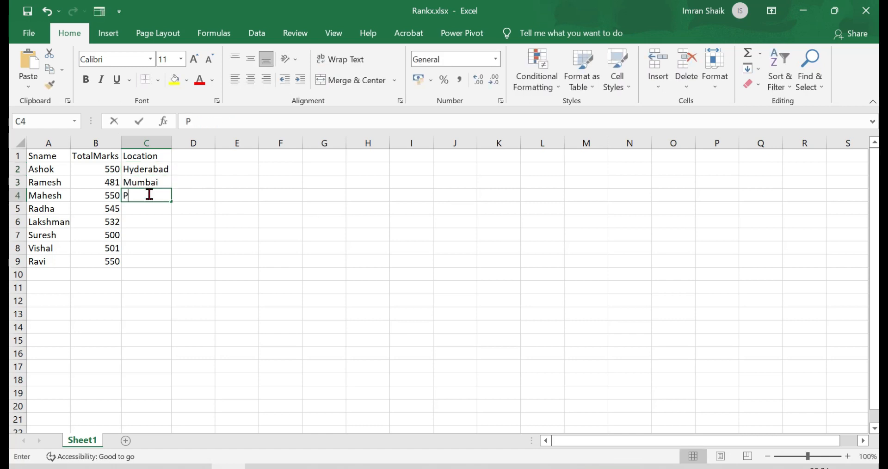
text(une)
key(Return)
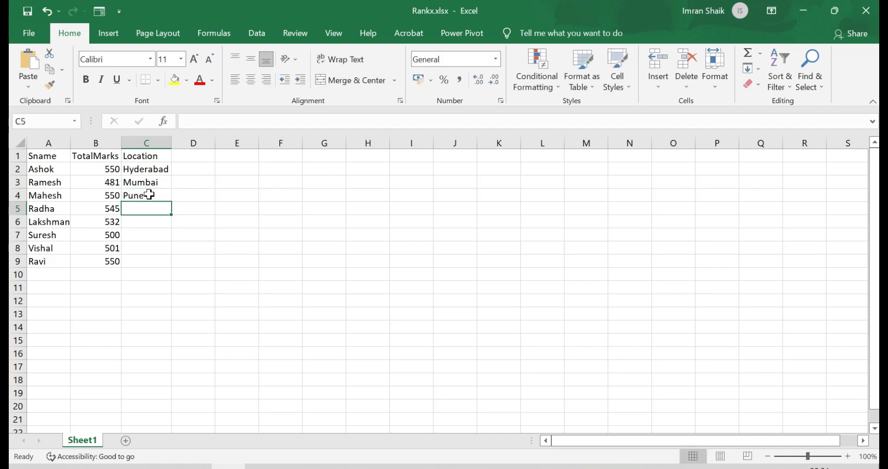
text(Delhi)
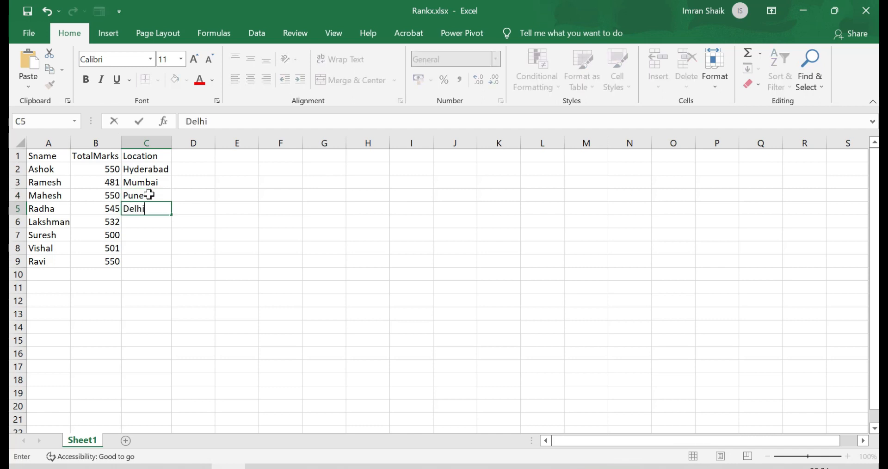
key(Return)
- Fill the Location cells C6 to C9 with Hyderabad, Lucknow, Chennai and Bangalore
text(Hyderabad)
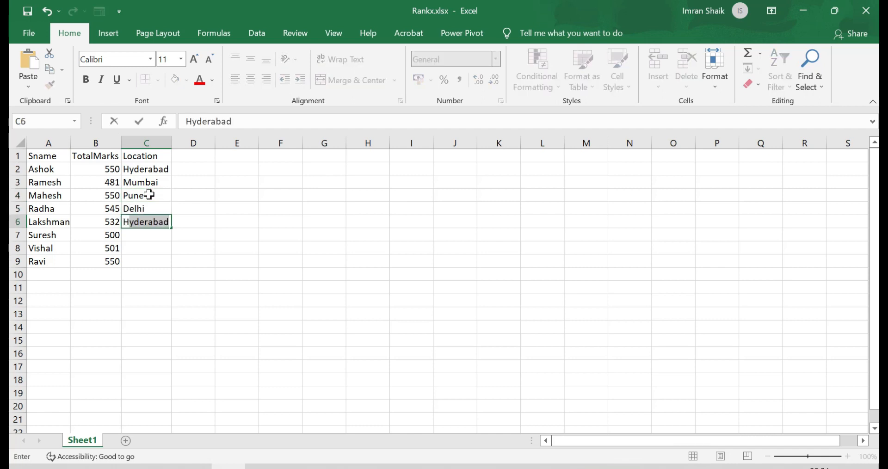
key(Return)
text(L)
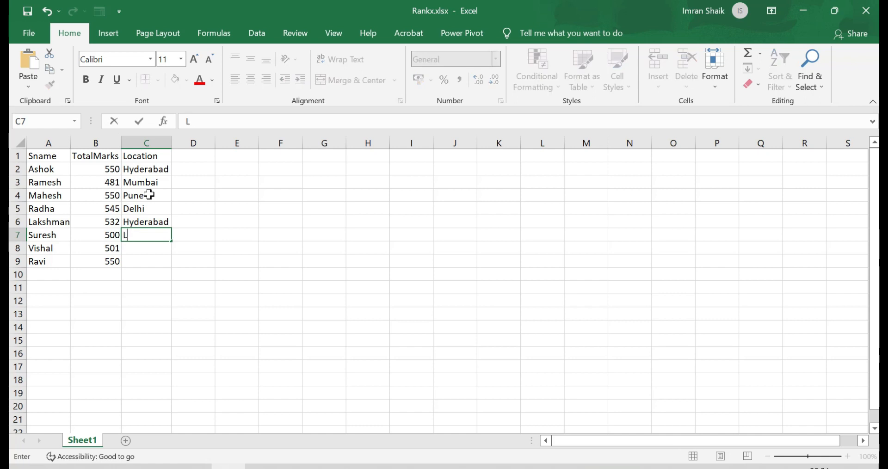
text(ucknow)
key(Return)
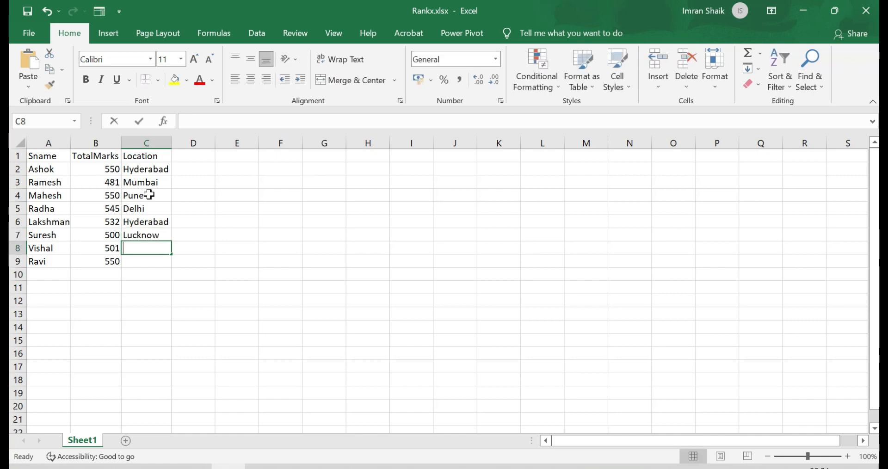
text(Chennai)
key(Return)
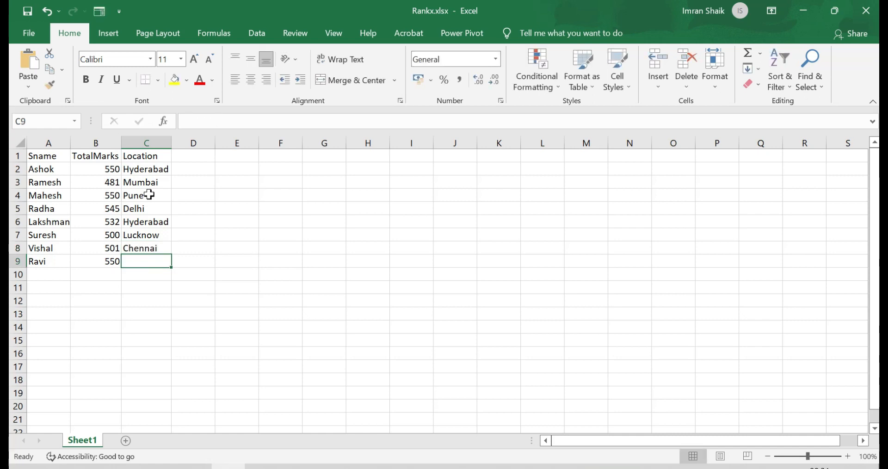
text(b)
key(BackSpace)
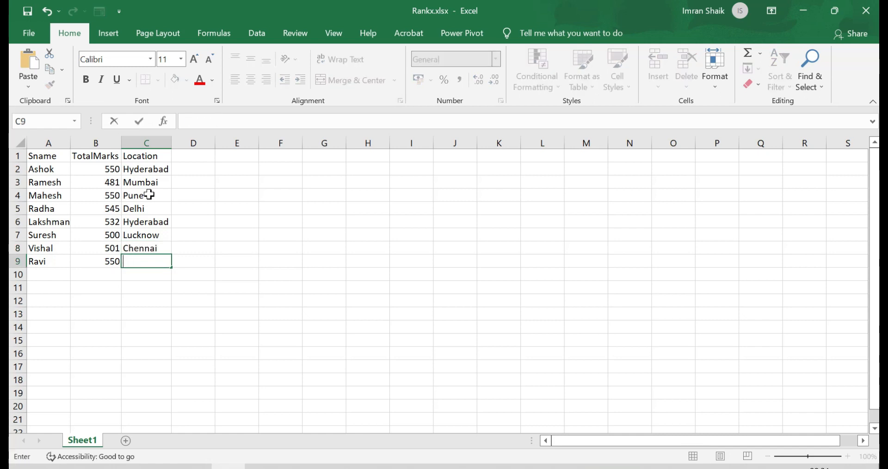
text(Bangalore)
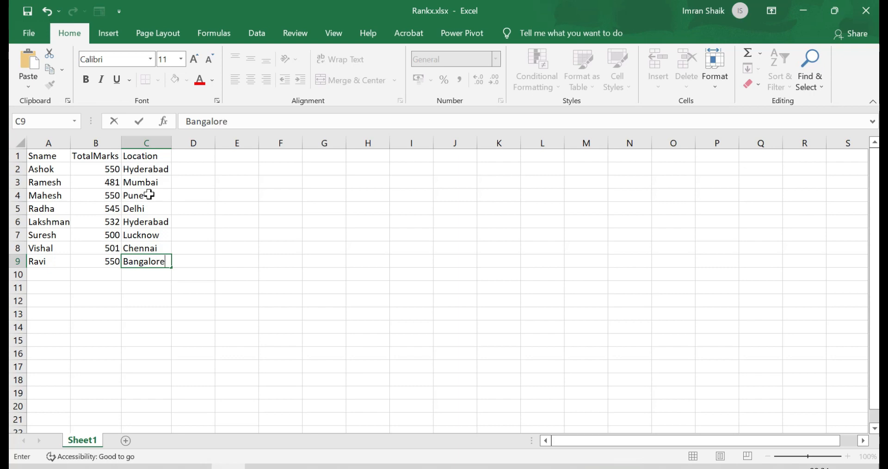
click(299, 249)
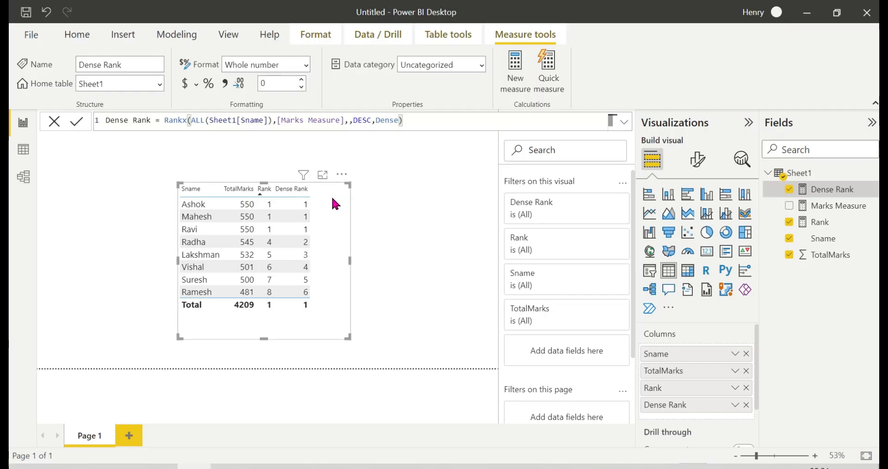
- Switch back to Power BI Desktop, remove Rank from the table visual and refresh the data
click(747, 388)
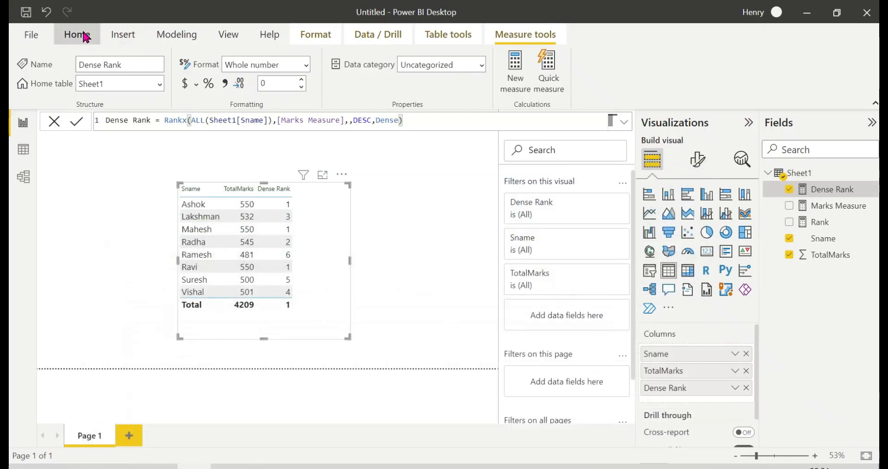
click(77, 35)
click(426, 73)
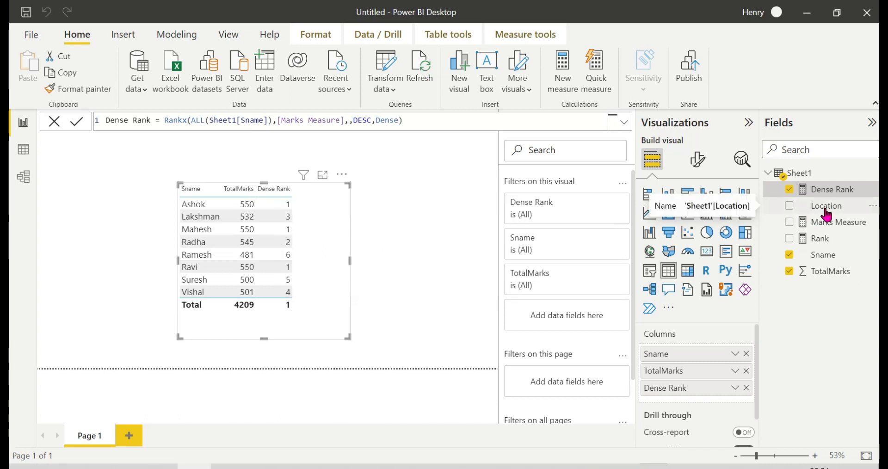
- Add the Location field to the table visual and widen the visual slightly
click(790, 207)
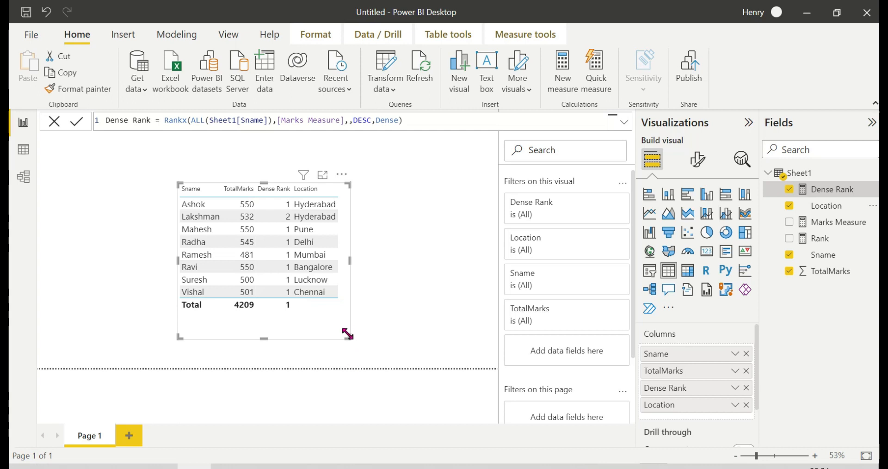
drag(348, 333, 359, 332)
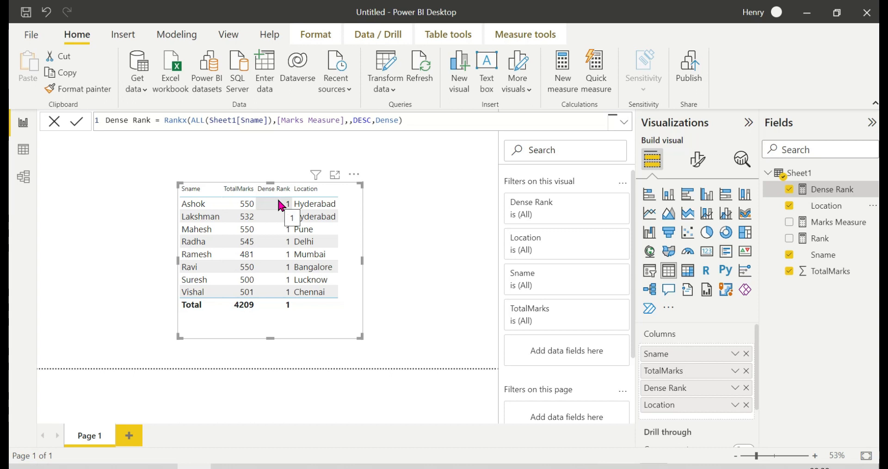
- Remove Location from the table visual to compare the Dense Rank values, and add it back
click(417, 120)
click(358, 120)
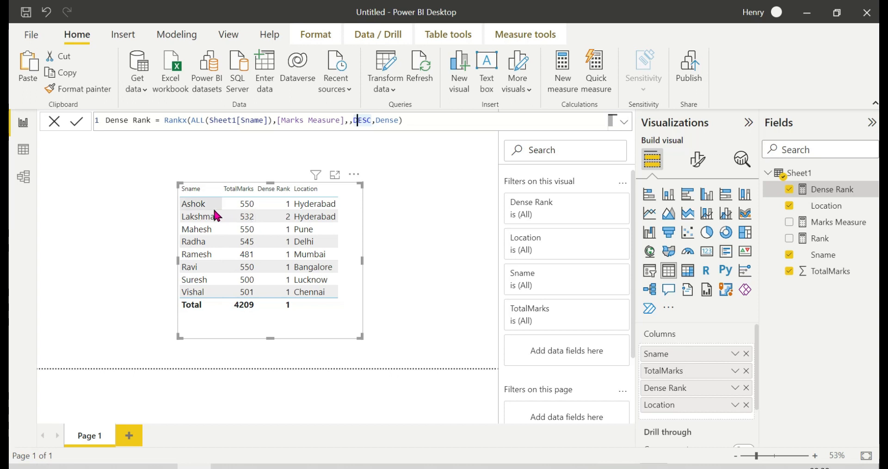
click(746, 405)
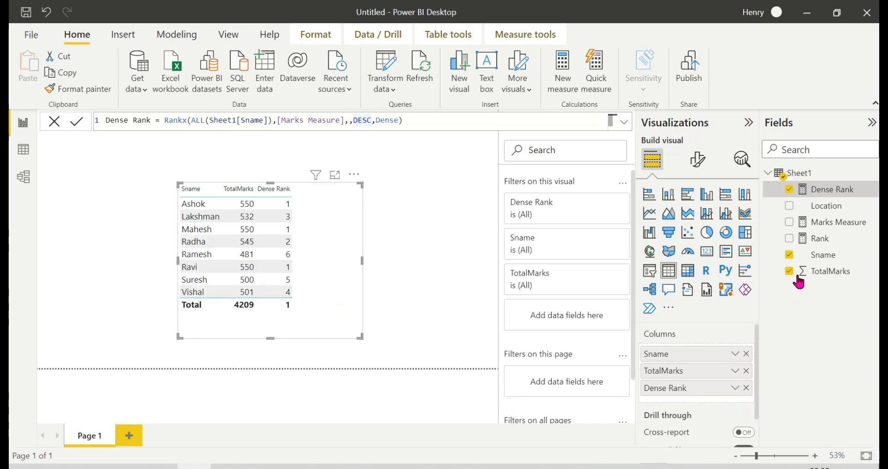
click(790, 209)
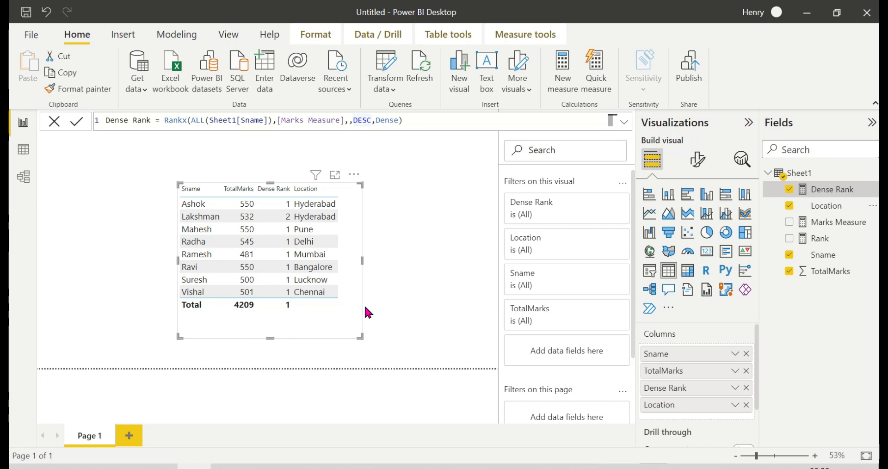
click(417, 120)
key(Left)
key(Left)
key(Left)
key(Left)
key(Left)
key(Left)
key(Left)
key(Left)
key(Left)
key(Left)
key(Left)
key(Left)
key(Left)
key(Left)
key(Left)
key(Left)
key(Left)
key(Left)
key(Left)
key(Left)
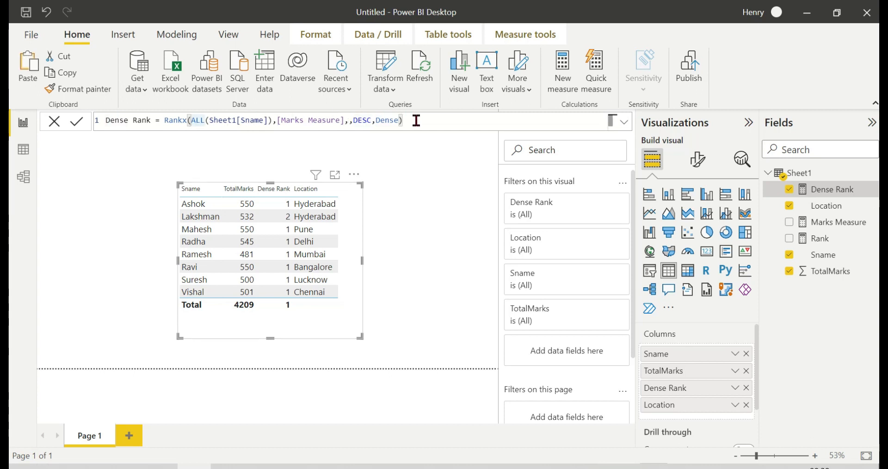
text(C)
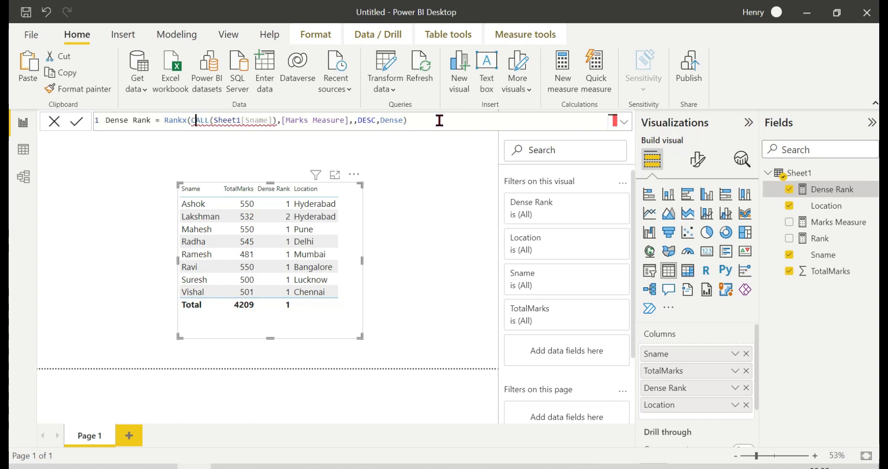
- Clear everything after the opening parenthesis of Rankx in the Dense Rank formula and insert the CROSSJOIN function there
click(439, 120)
key(BackSpace)
key(BackSpace)
key(BackSpace)
key(BackSpace)
key(BackSpace)
key(BackSpace)
key(BackSpace)
key(BackSpace)
key(BackSpace)
key(BackSpace)
key(BackSpace)
key(BackSpace)
key(BackSpace)
key(BackSpace)
key(BackSpace)
key(BackSpace)
key(BackSpace)
key(BackSpace)
key(BackSpace)
key(BackSpace)
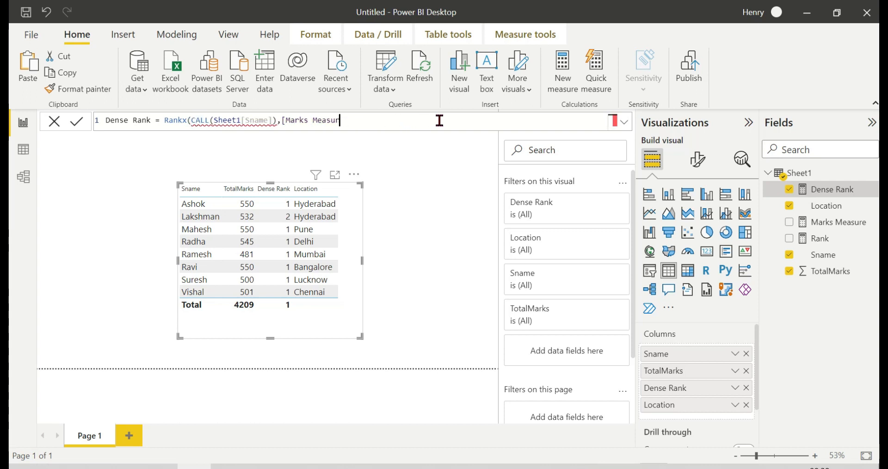
key(BackSpace)
key(BackSpace)
key(BackSpace)
key(BackSpace)
key(BackSpace)
key(BackSpace)
key(BackSpace)
key(BackSpace)
key(BackSpace)
key(BackSpace)
key(BackSpace)
key(BackSpace)
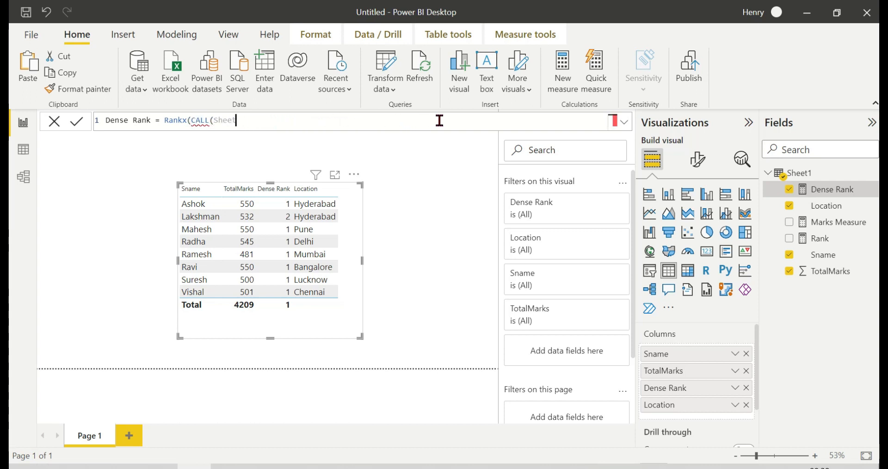
key(BackSpace)
key(BackSpace)
key(BackSpace)
key(BackSpace)
text(CROSS)
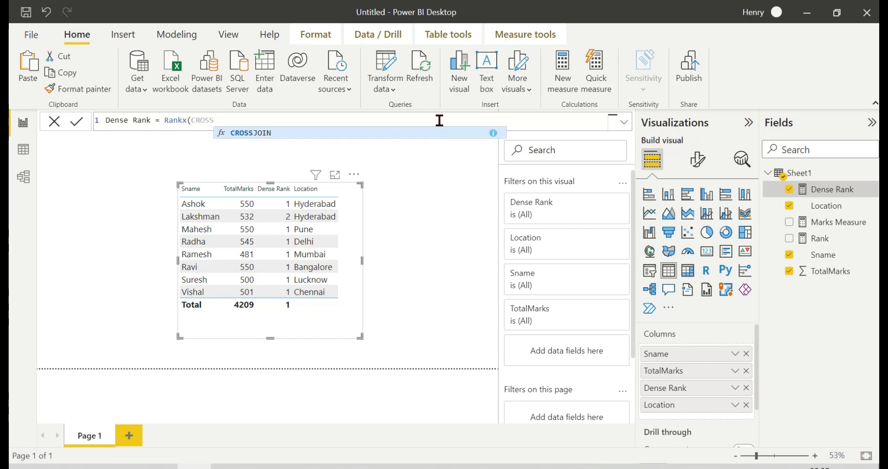
click(259, 134)
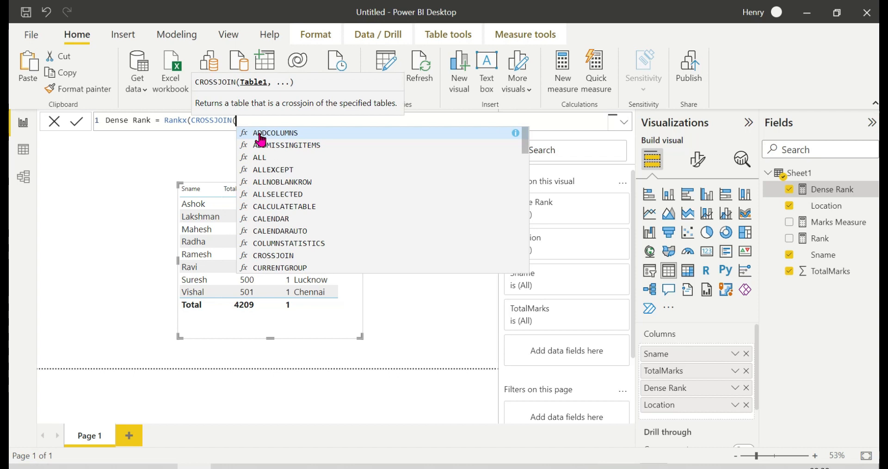
- Enter ALL(Sheet1[Sname]) and ALL(Sheet1[Location]) as the two tables of CROSSJOIN
text(ALL)
click(260, 134)
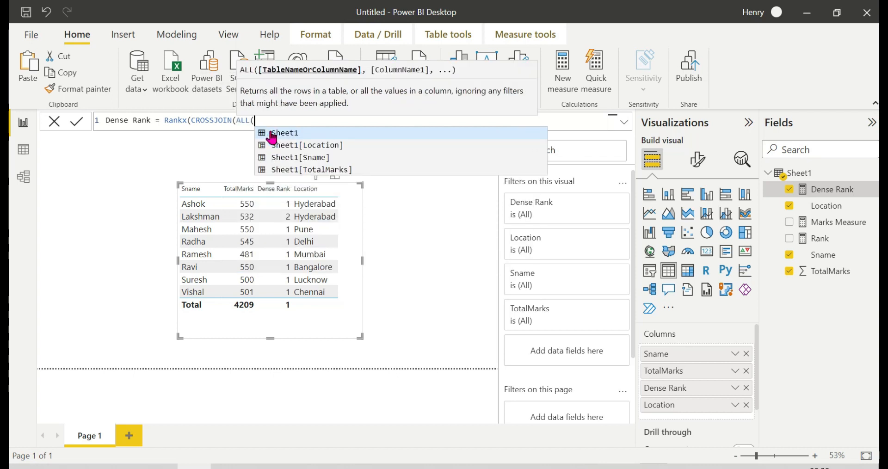
click(293, 158)
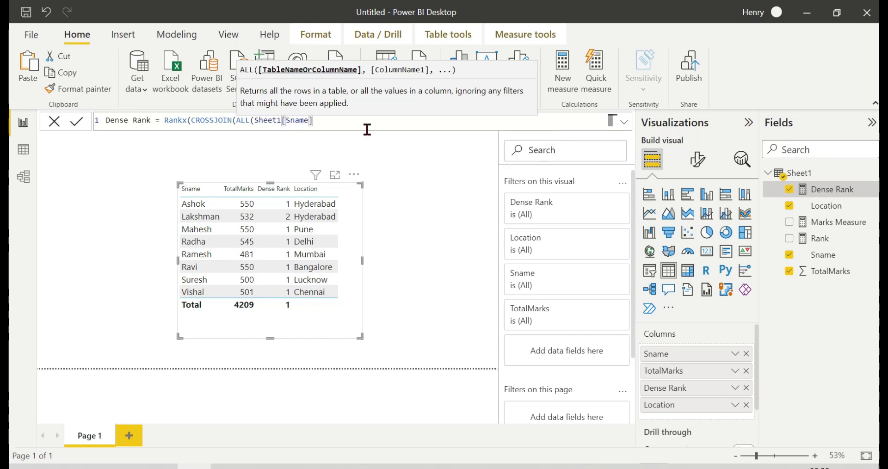
text())
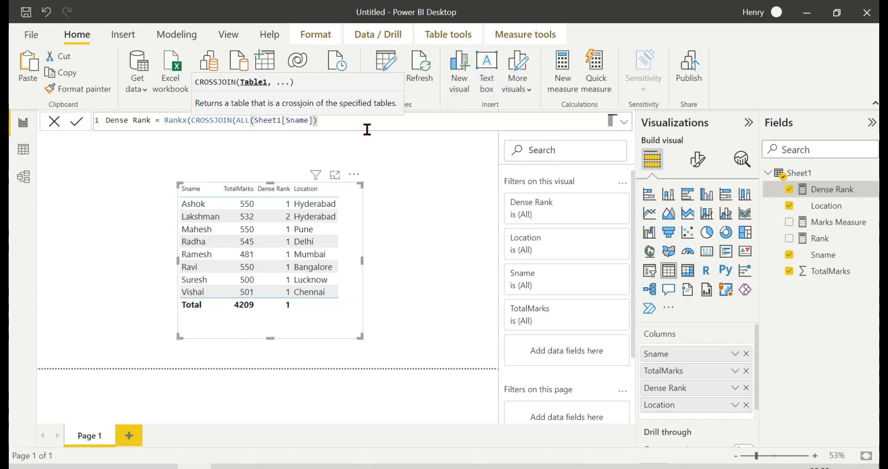
text(,ALL)
click(368, 134)
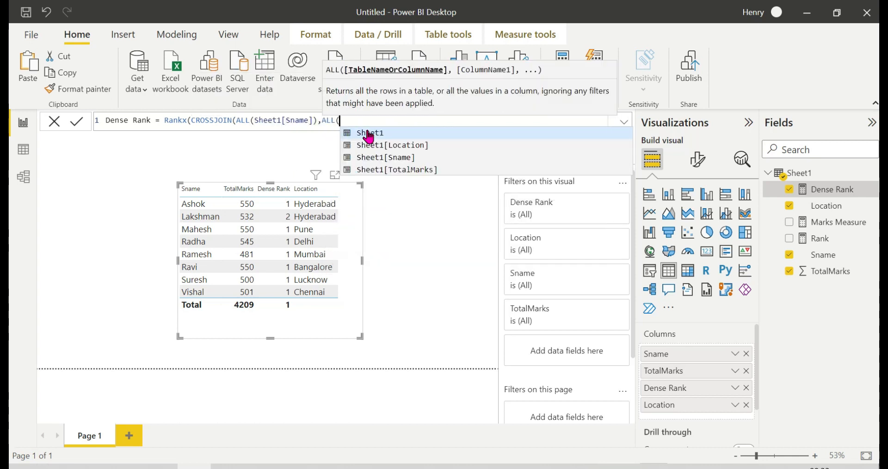
click(368, 134)
click(368, 134)
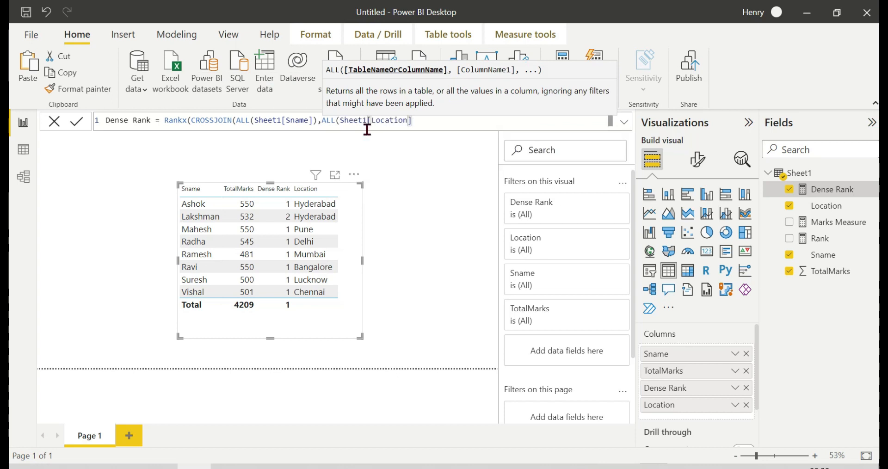
text(),)
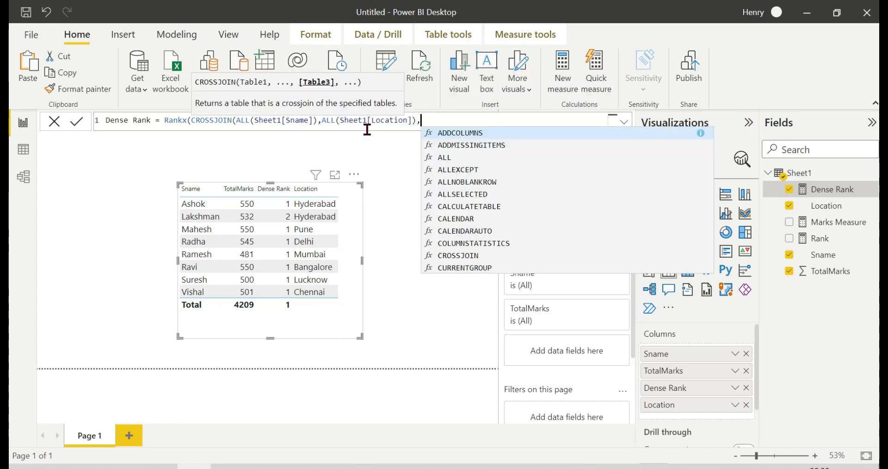
key(BackSpace)
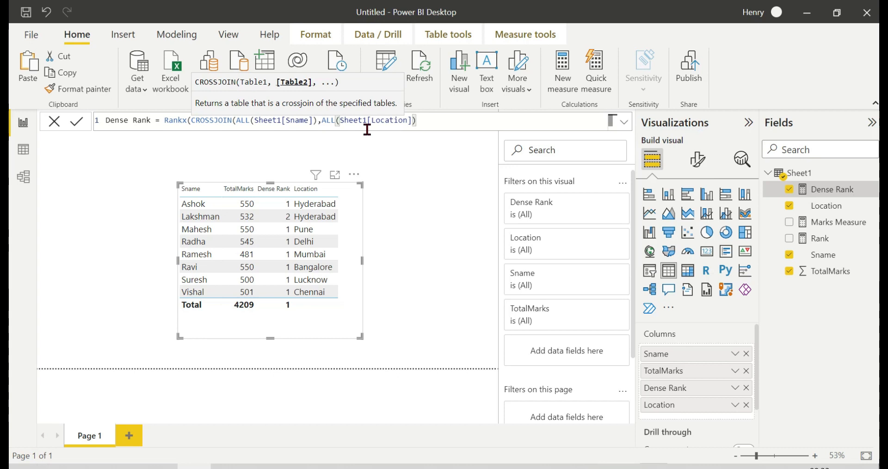
text(,MAK)
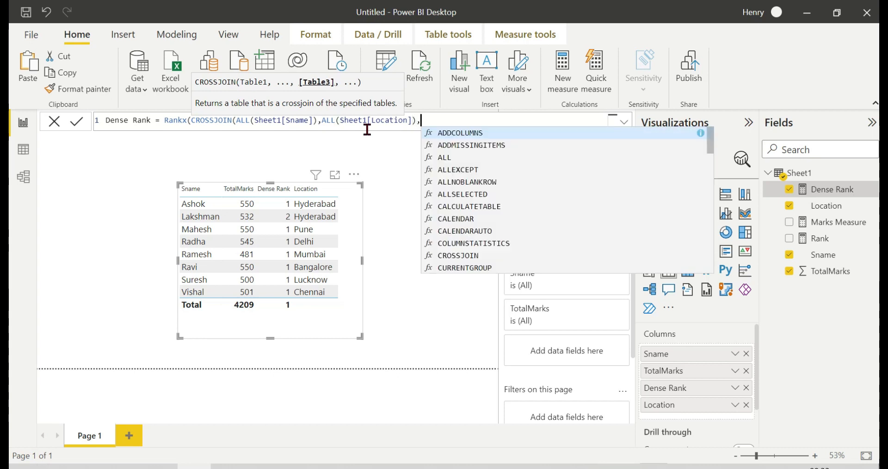
key(BackSpace)
key(BackSpace)
key(BackSpace)
key(BackSpace)
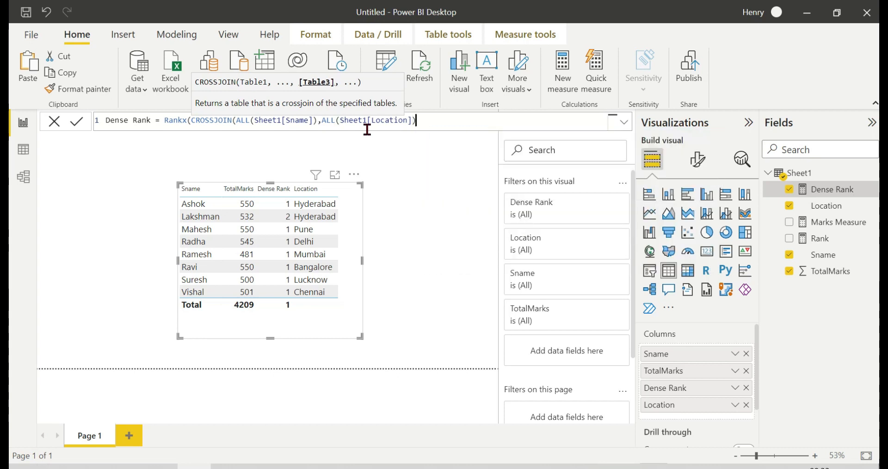
- Close CROSSJOIN, finish the Dense Rank formula with [Marks Measure], an empty value argument, DESC and Dense, and commit it
text())
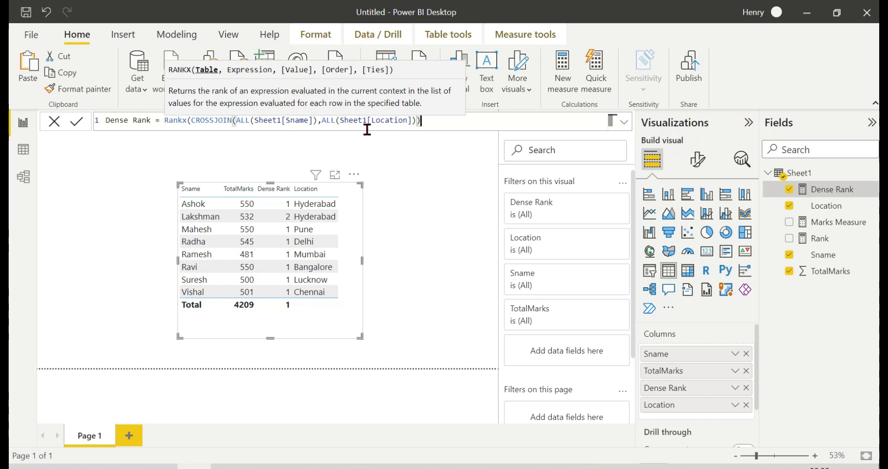
text(,MARK)
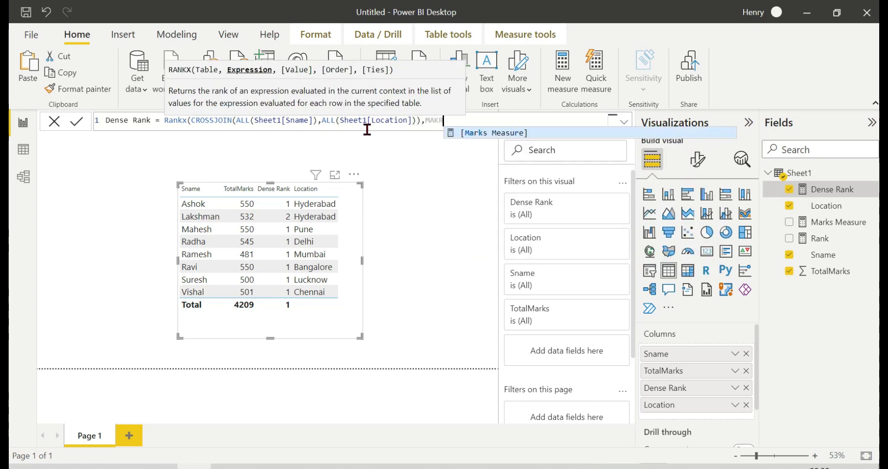
key(Tab)
text(,)
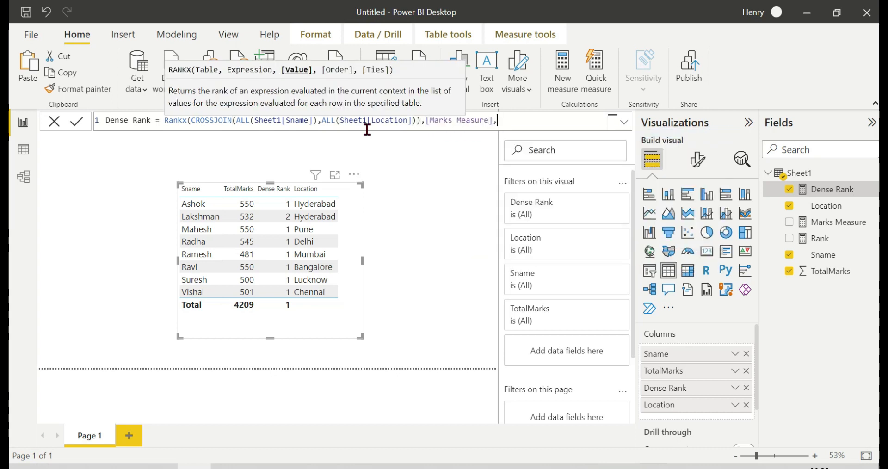
text(,DE)
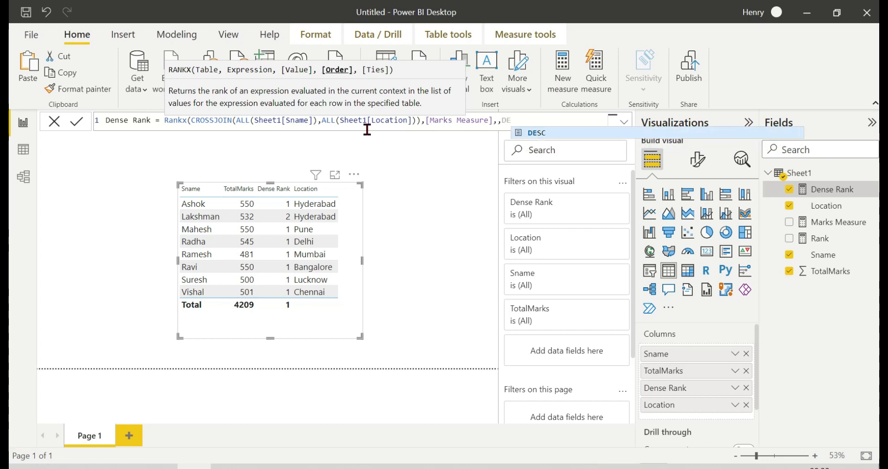
text(SC,)
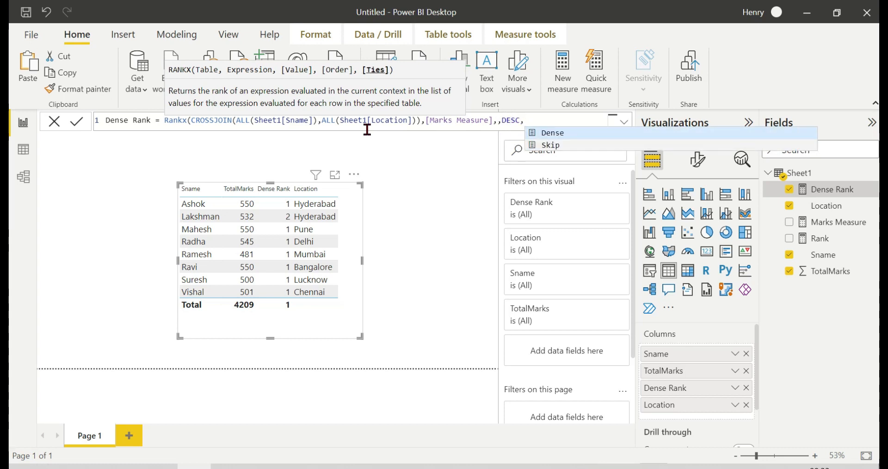
key(Down)
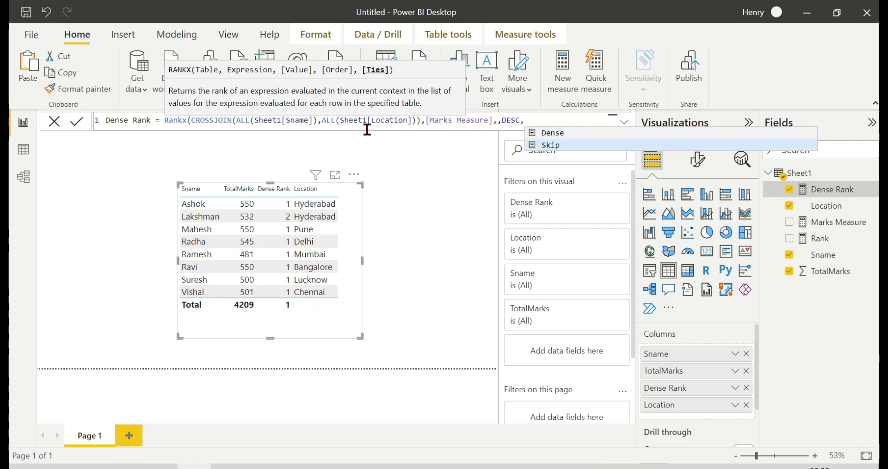
key(Up)
key(Tab)
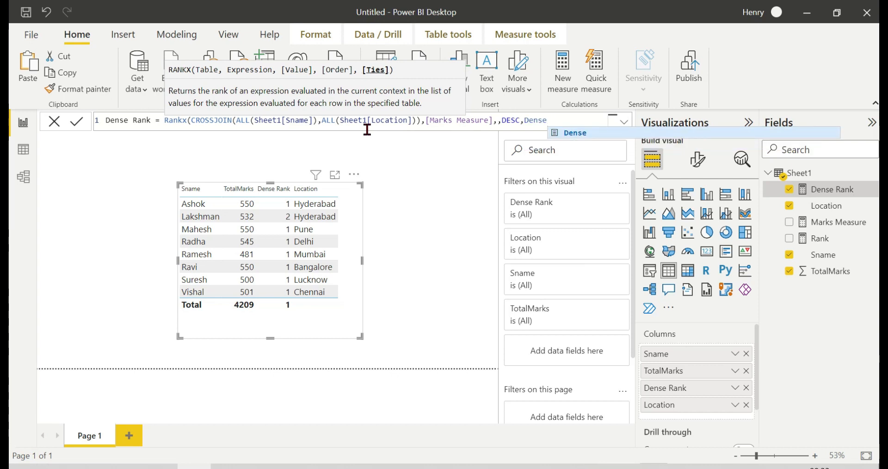
text())
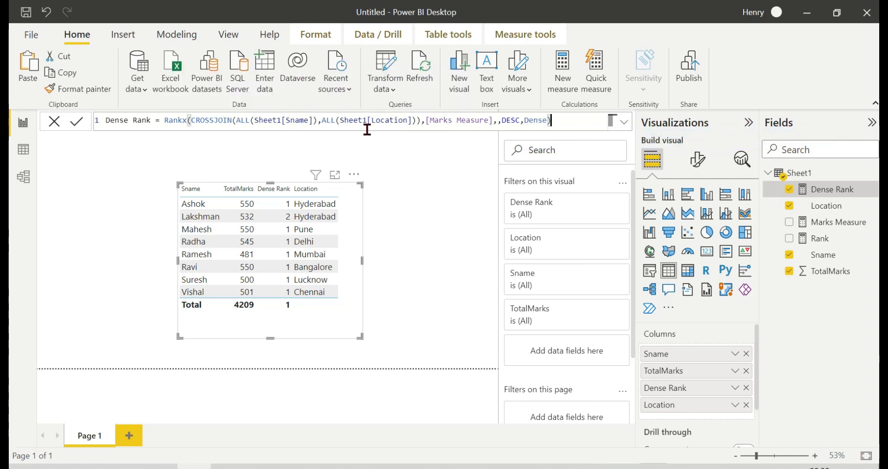
key(Return)
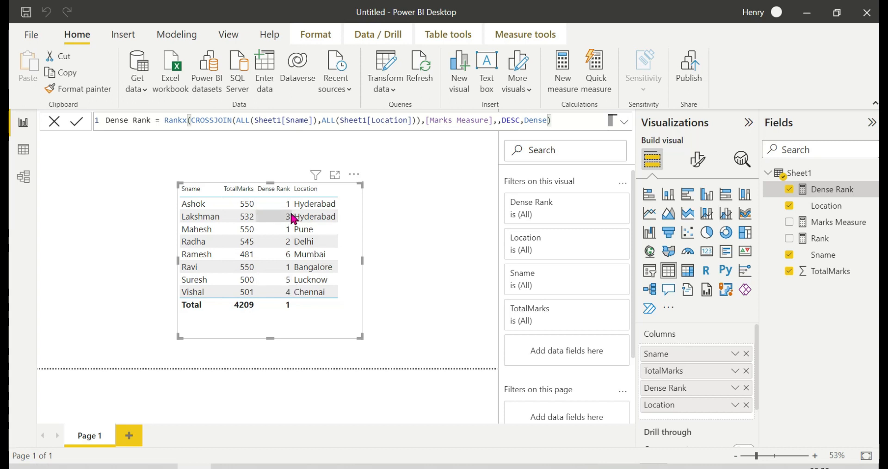
- Sort the table visual by Dense Rank in ascending order
click(260, 188)
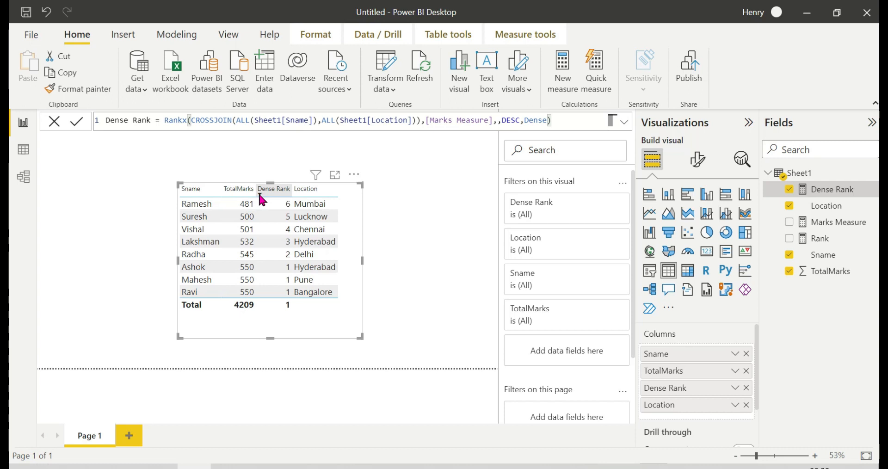
click(260, 189)
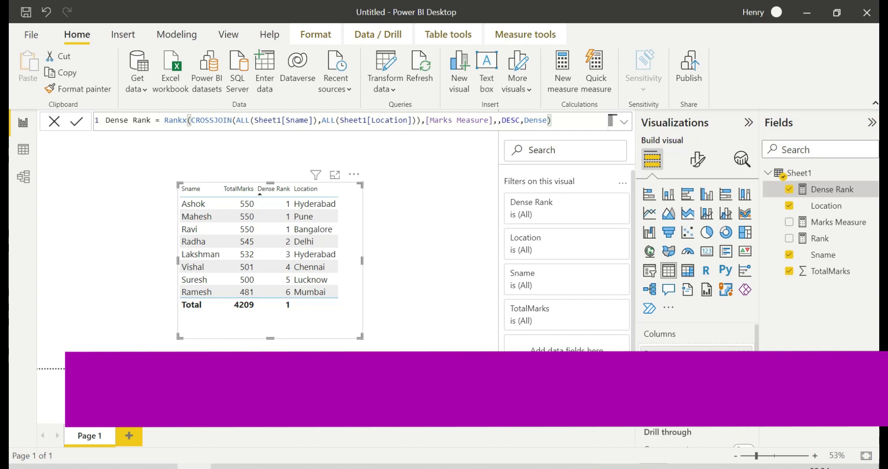
- Replace Location and Dense Rank with Rank in the table visual, and shrink the visual
click(789, 205)
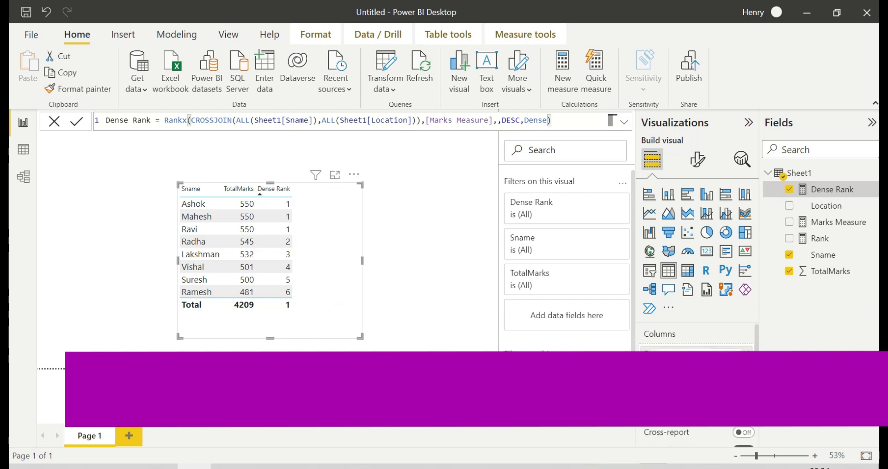
click(789, 190)
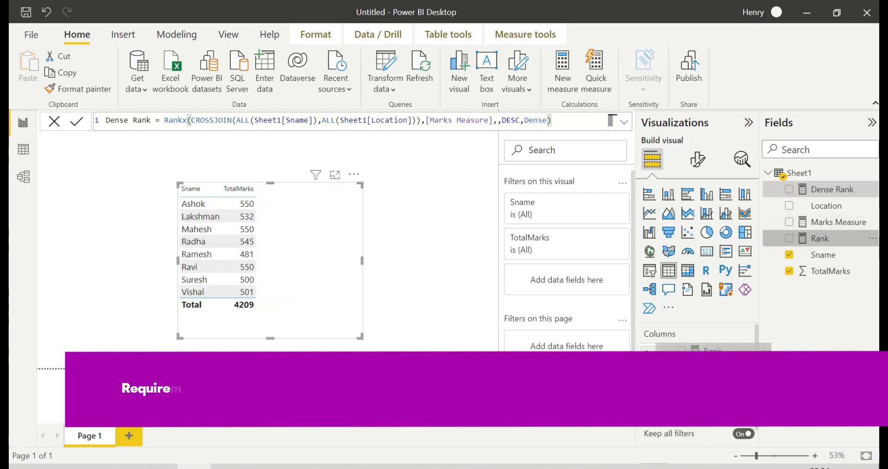
click(789, 238)
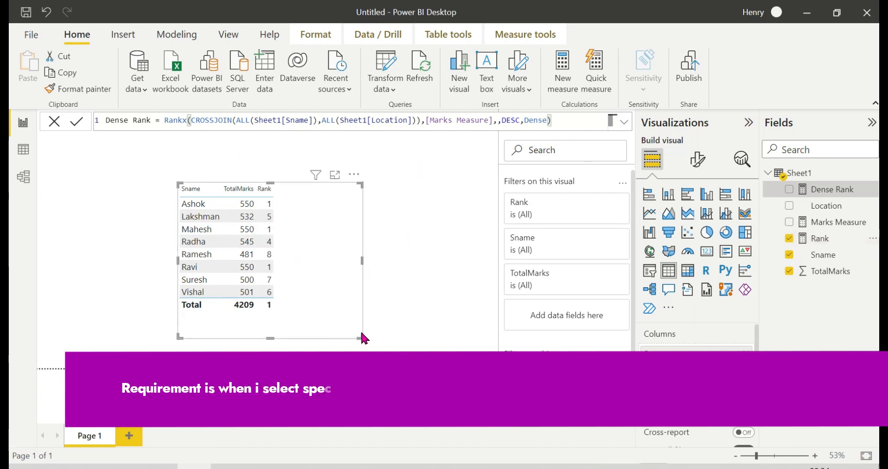
drag(362, 336, 317, 300)
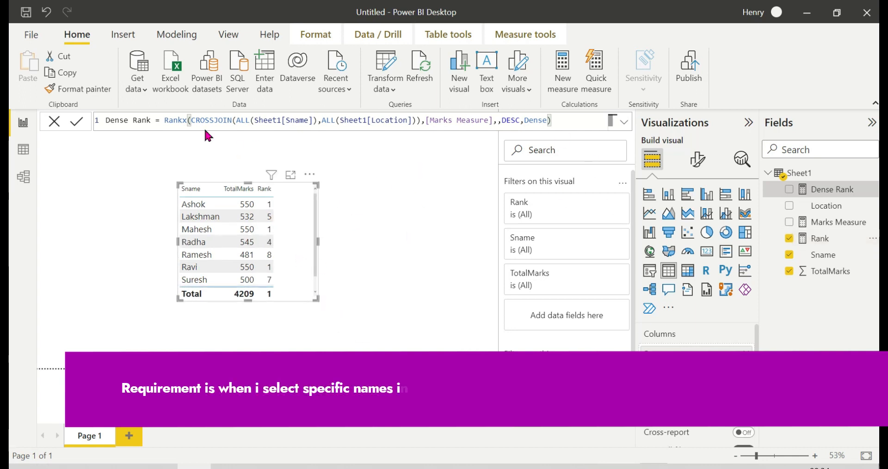
click(54, 120)
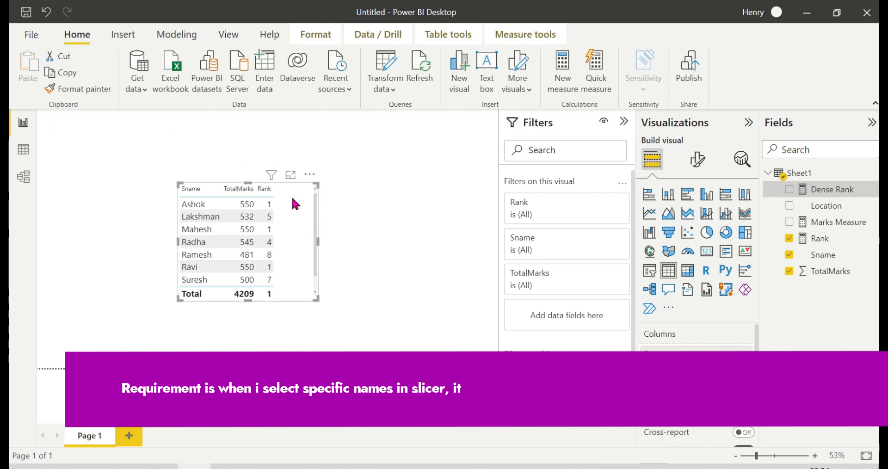
- Add a slicer beside the table visual and populate it with the Sname field
click(415, 231)
click(649, 270)
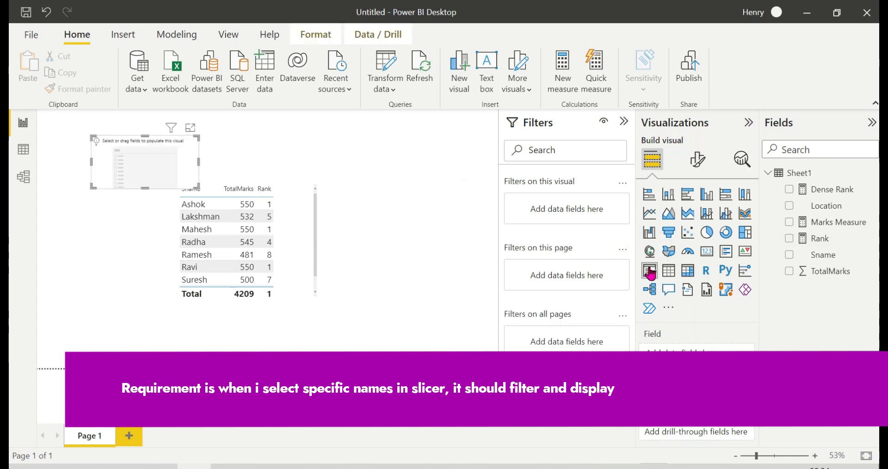
drag(143, 147, 407, 196)
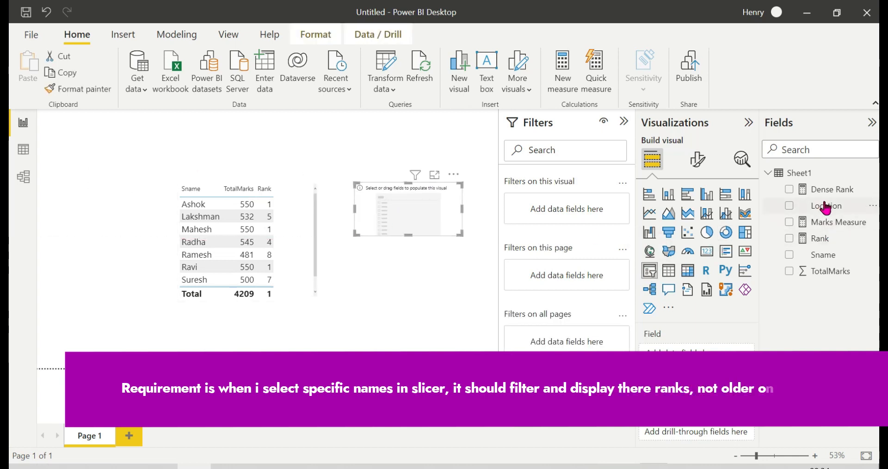
drag(818, 256, 465, 279)
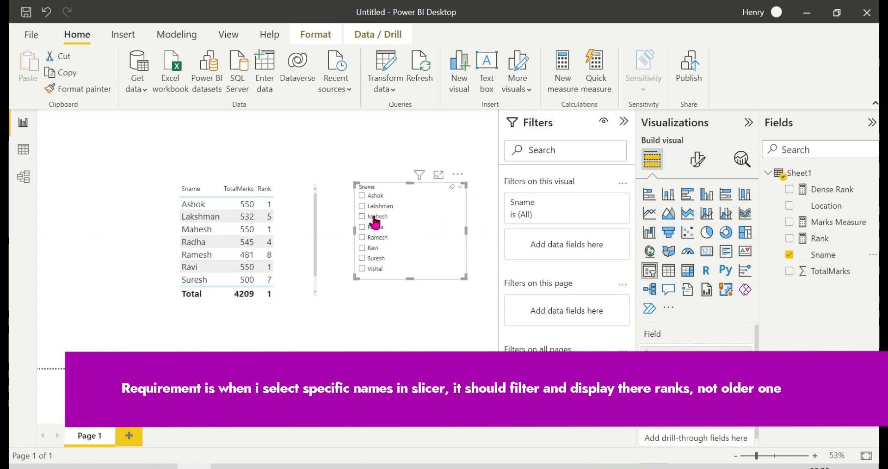
- Check the table's ranks with the first and fourth students selected in the Sname slicer, and clear the selection
click(361, 196)
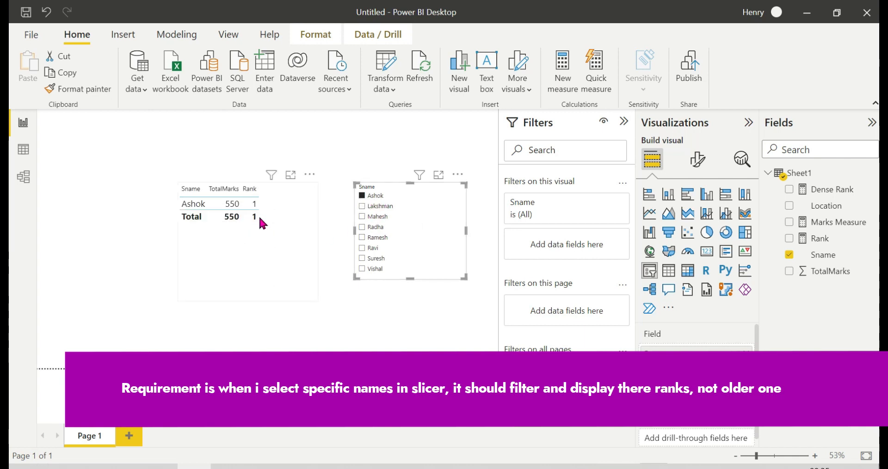
click(362, 228)
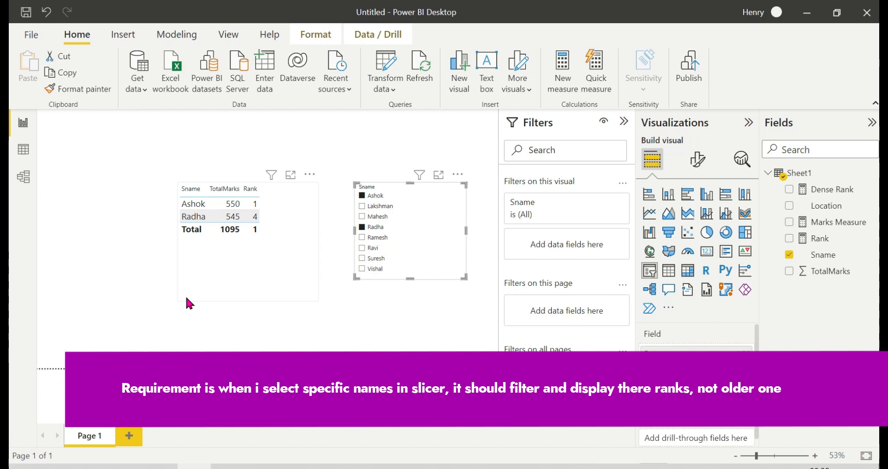
click(363, 228)
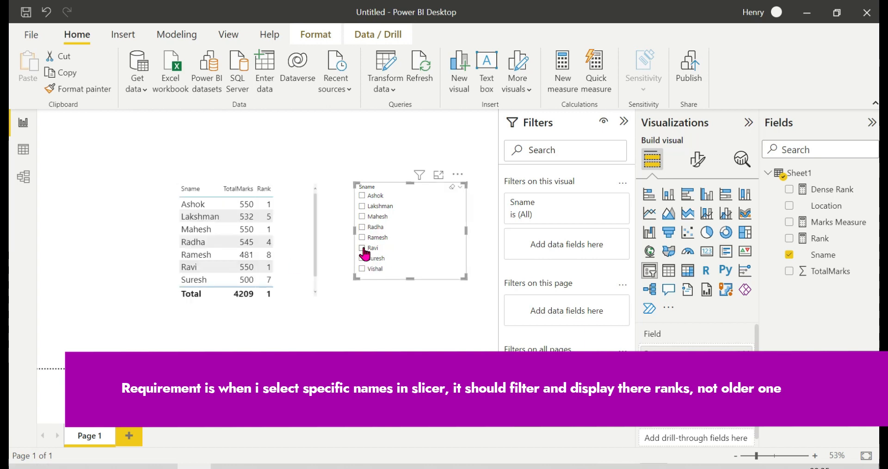
- Filter to the first, fifth and seventh students in the Sname slicer, and sort the table visual by TotalMarks in descending order
click(363, 241)
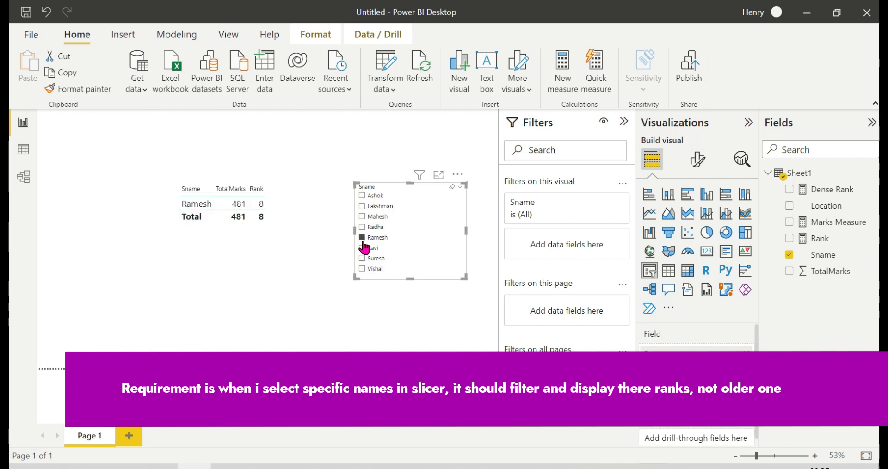
ctrl+click(362, 195)
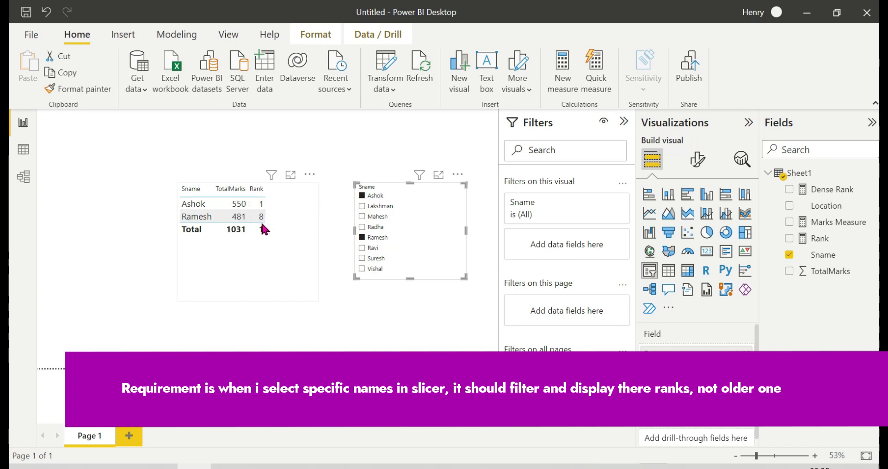
mouse_move(261, 227)
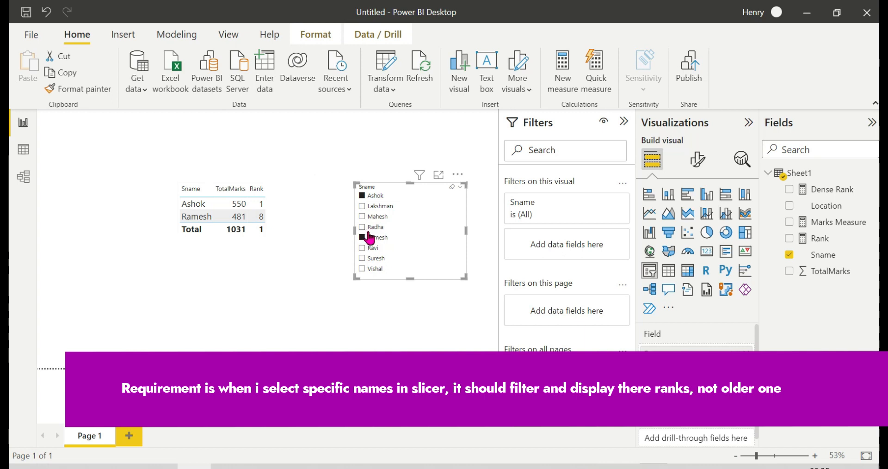
click(363, 259)
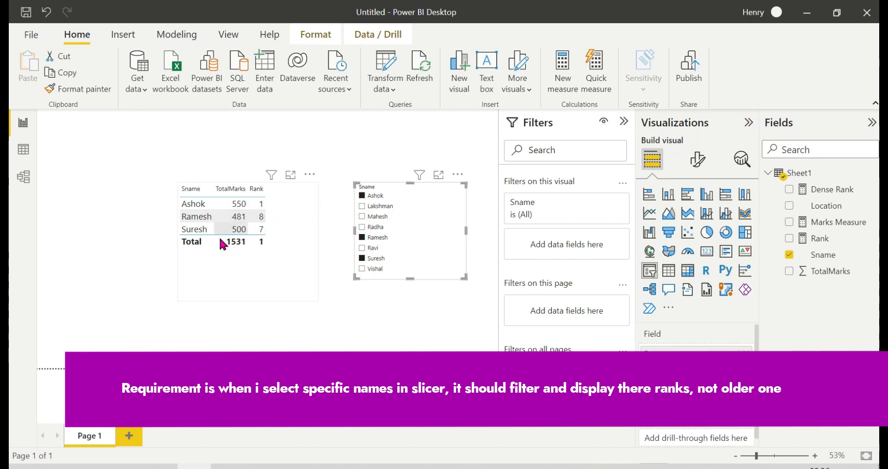
click(221, 194)
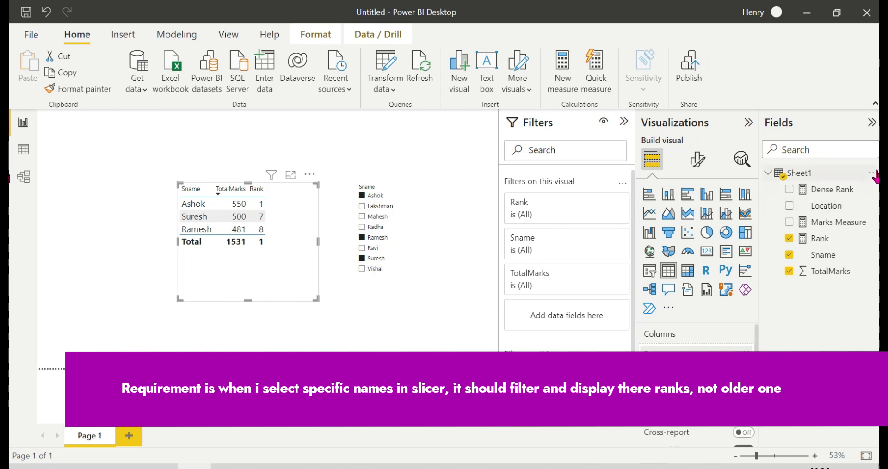
- Create a new measure in Sheet1 named Selected rank
click(872, 173)
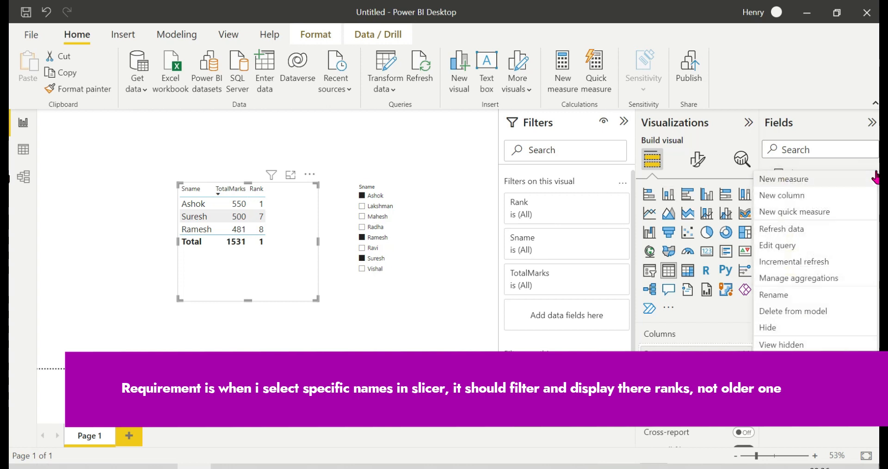
click(834, 179)
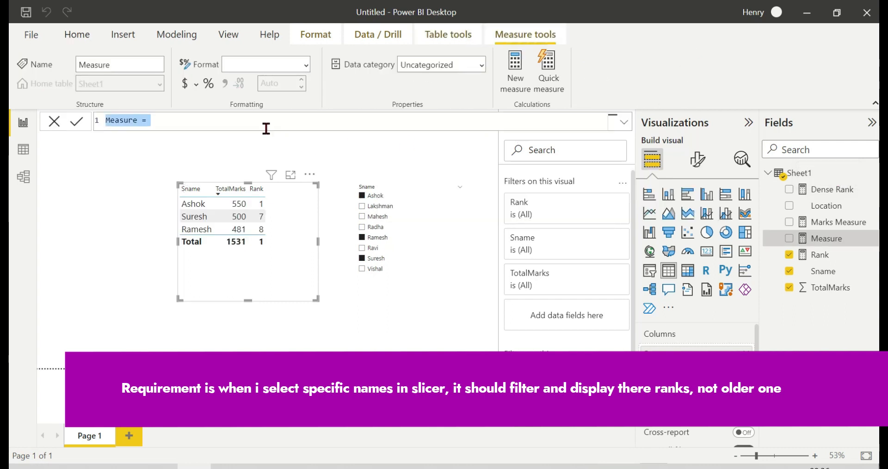
text(Sel)
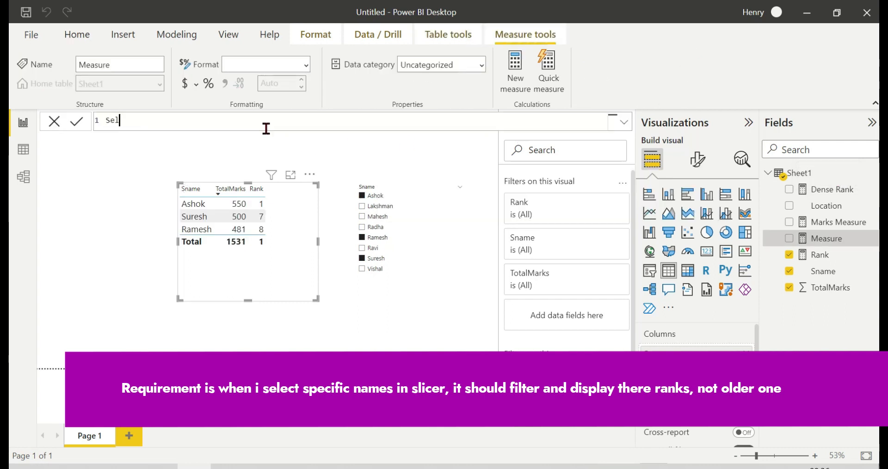
text(ected rank )
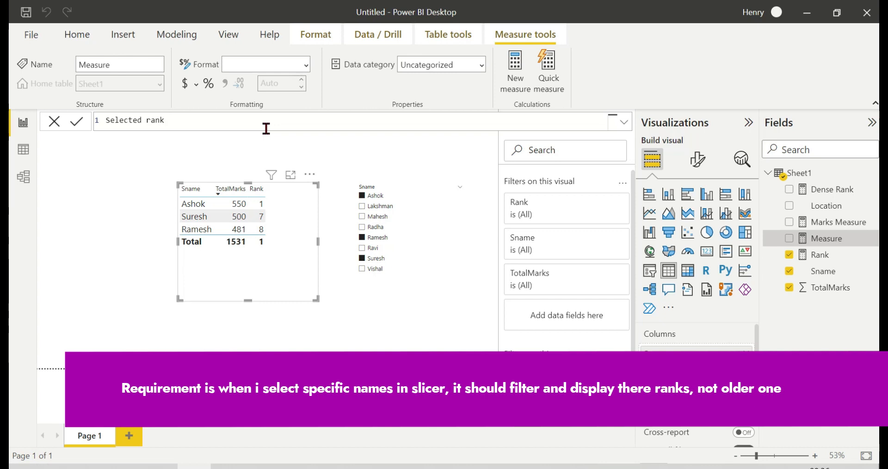
- Begin the Selected rank formula with RANKX, using ALLSELECTED(Sheet1[Sname]) as its table argument
text(= rank)
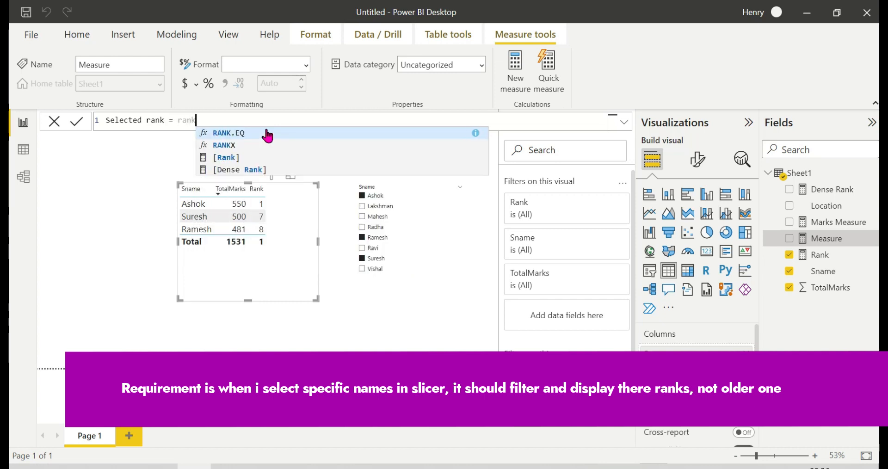
text(x(allse)
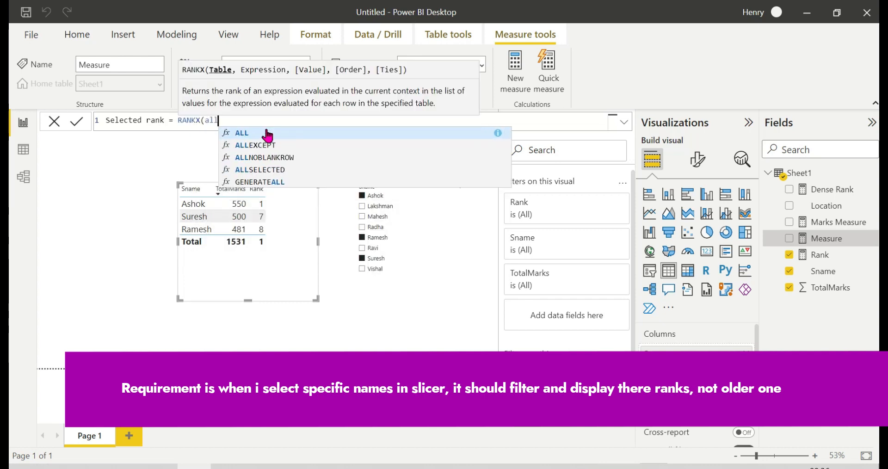
text(l)
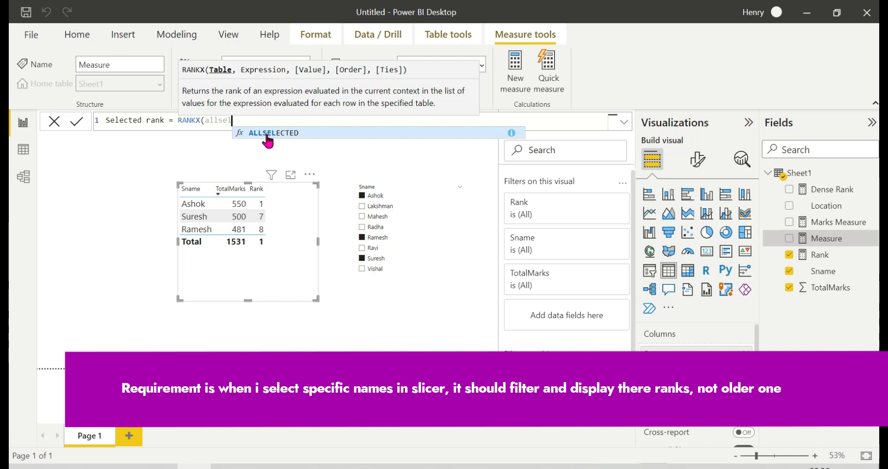
click(268, 133)
key(Down)
key(Down)
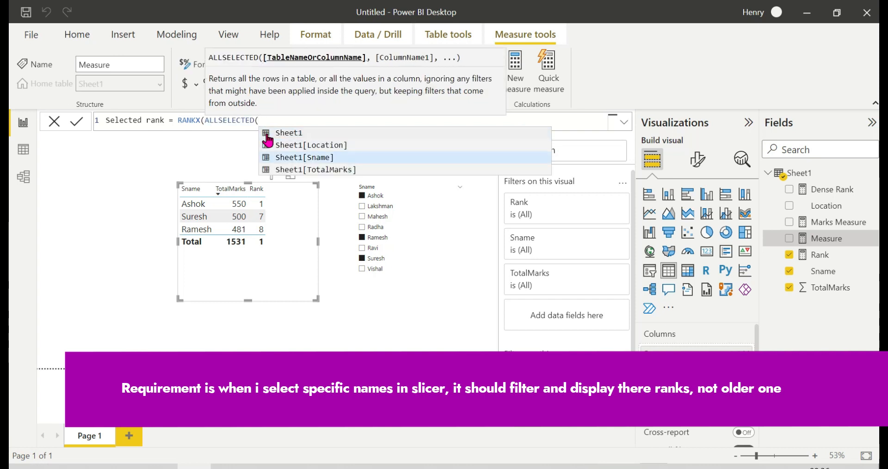
key(Tab)
text())
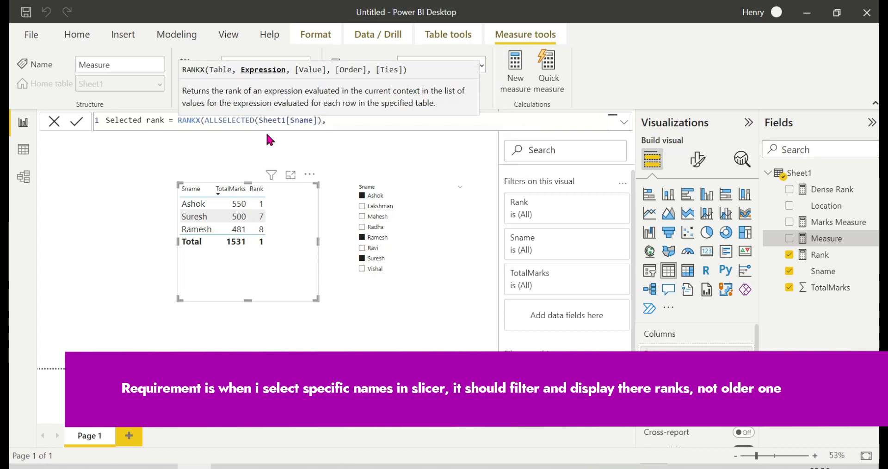
- Finish the Selected rank formula with [Marks Measure], an empty value argument and DESC, and commit it
text(,)
text([Ma)
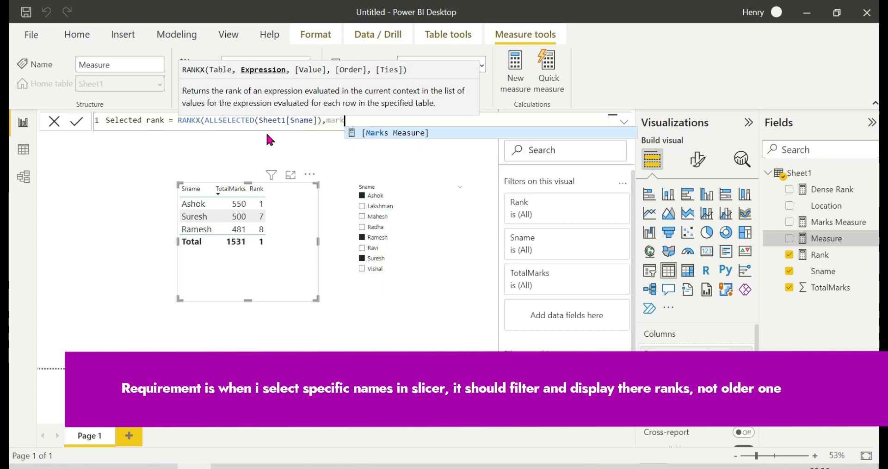
key(Tab)
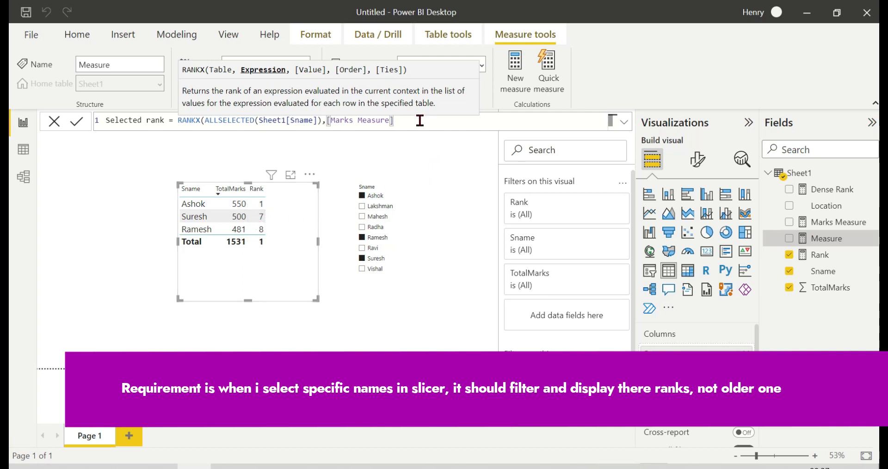
text(,,d)
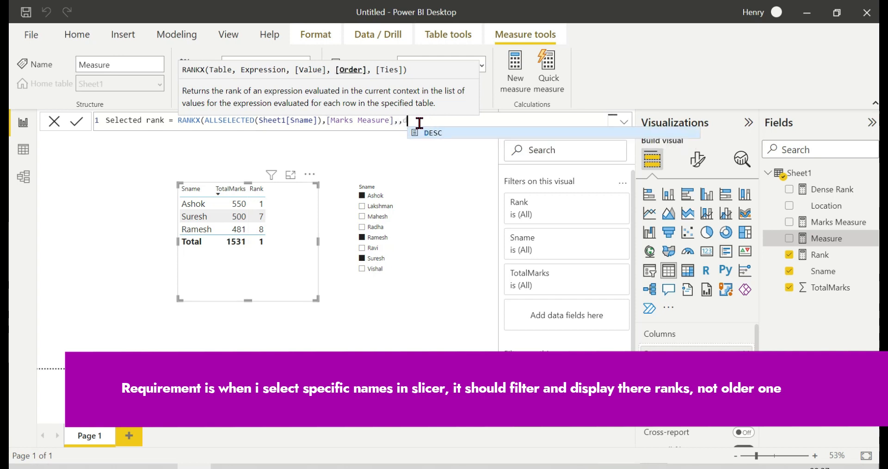
key(Tab)
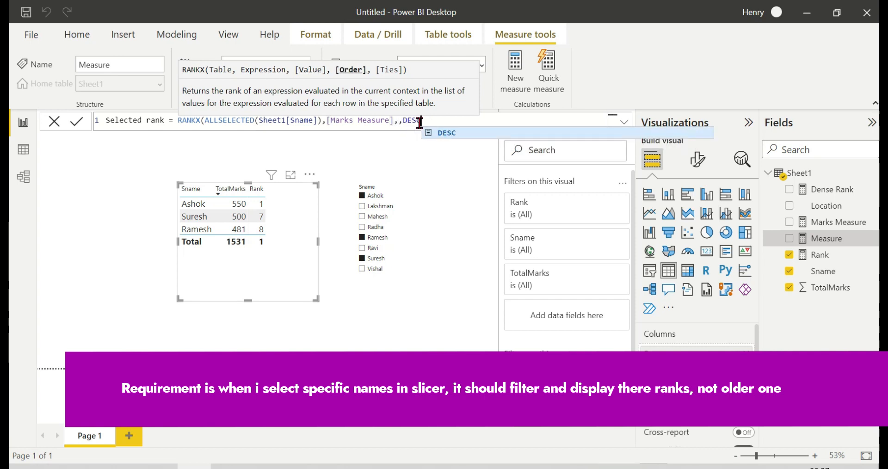
text())
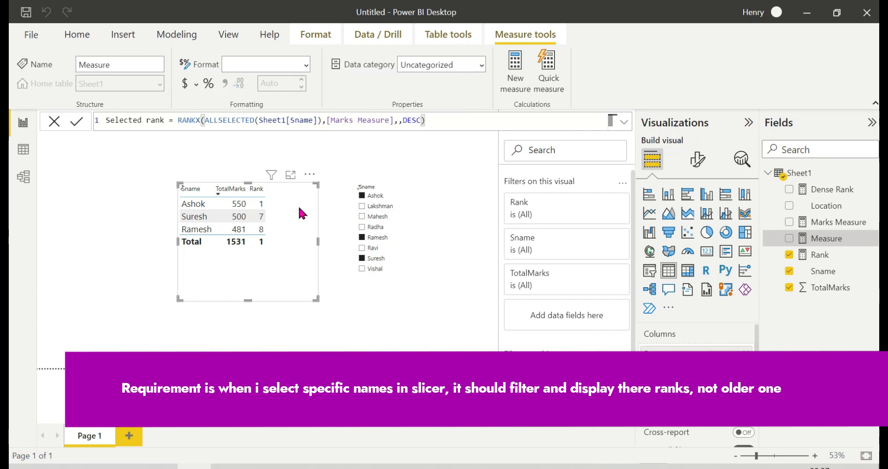
key(Return)
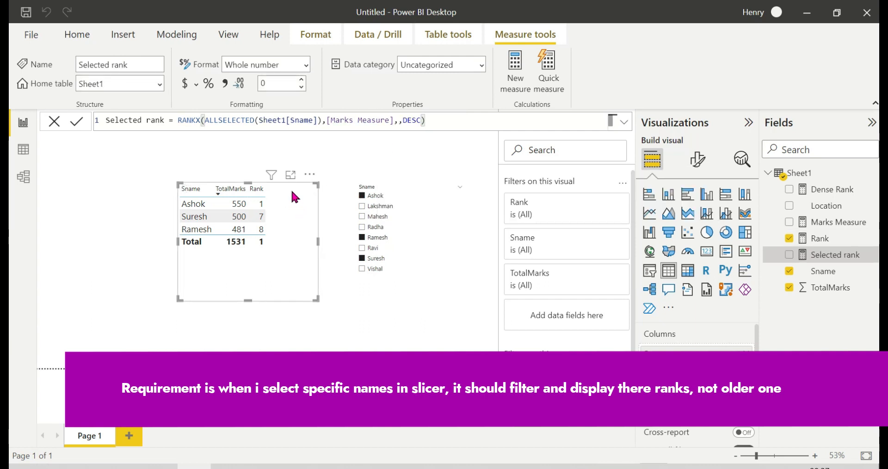
- Add Selected rank to the table visual and widen the visual towards the left edge of the page
click(790, 254)
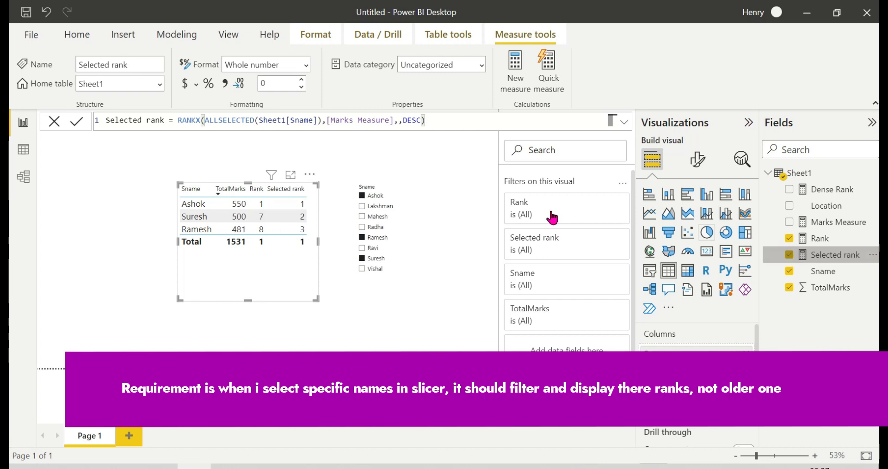
drag(177, 302, 105, 297)
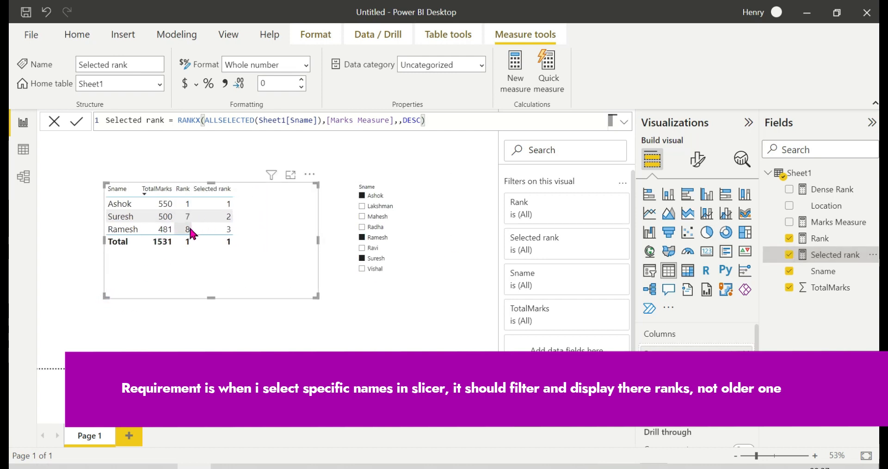